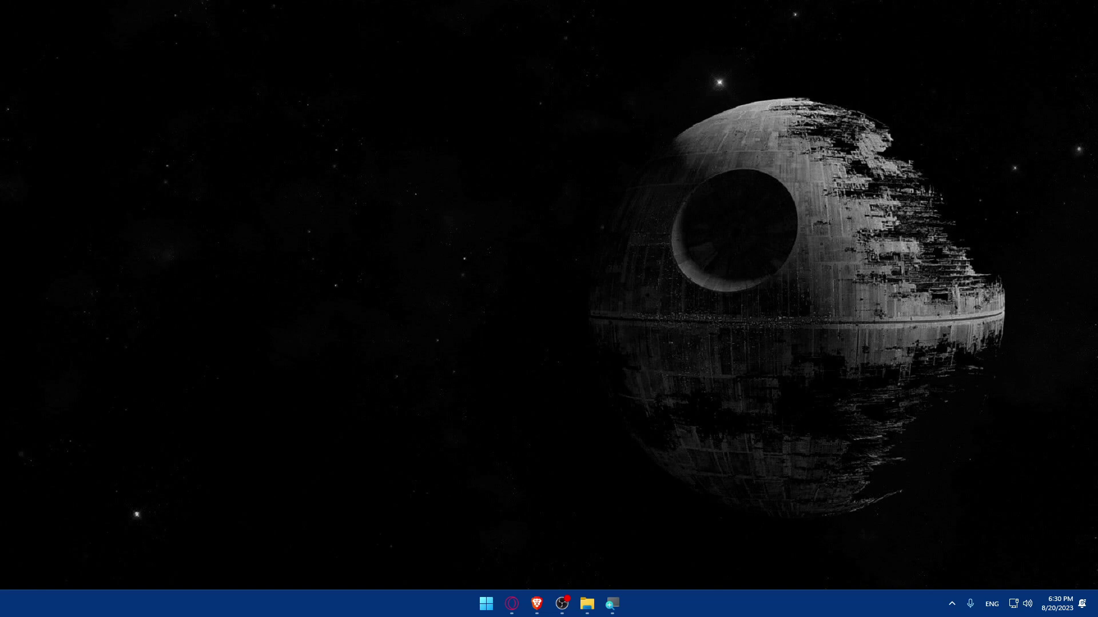
# - Open the Big Cartel website at bigcartel.com in the Brave browser
pyautogui.click(536, 604)
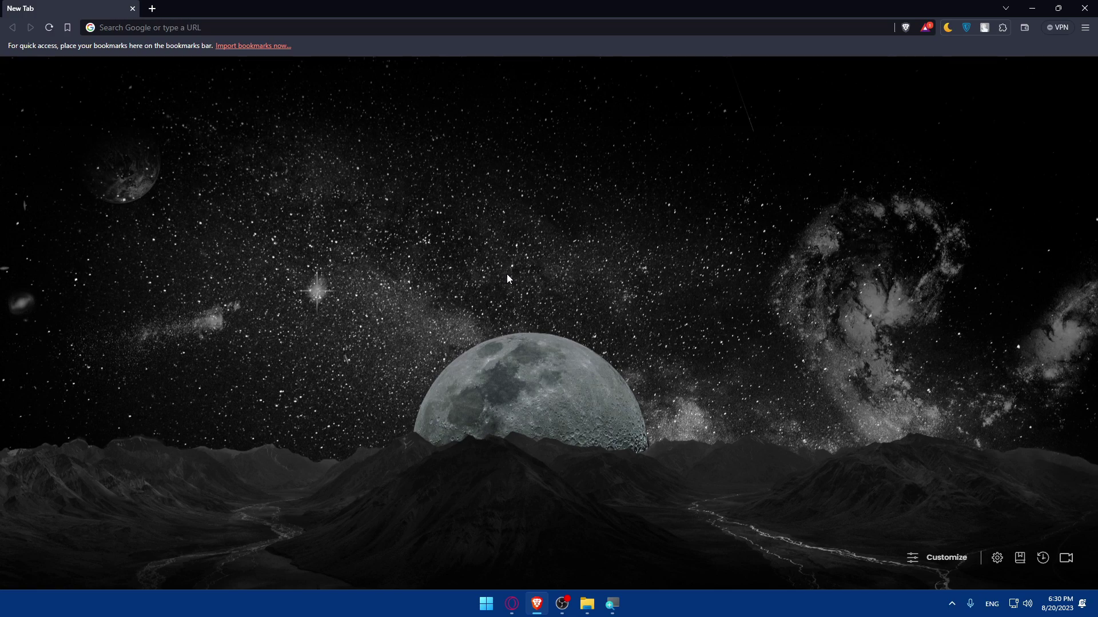
pyautogui.click(158, 23)
pyautogui.write('b')
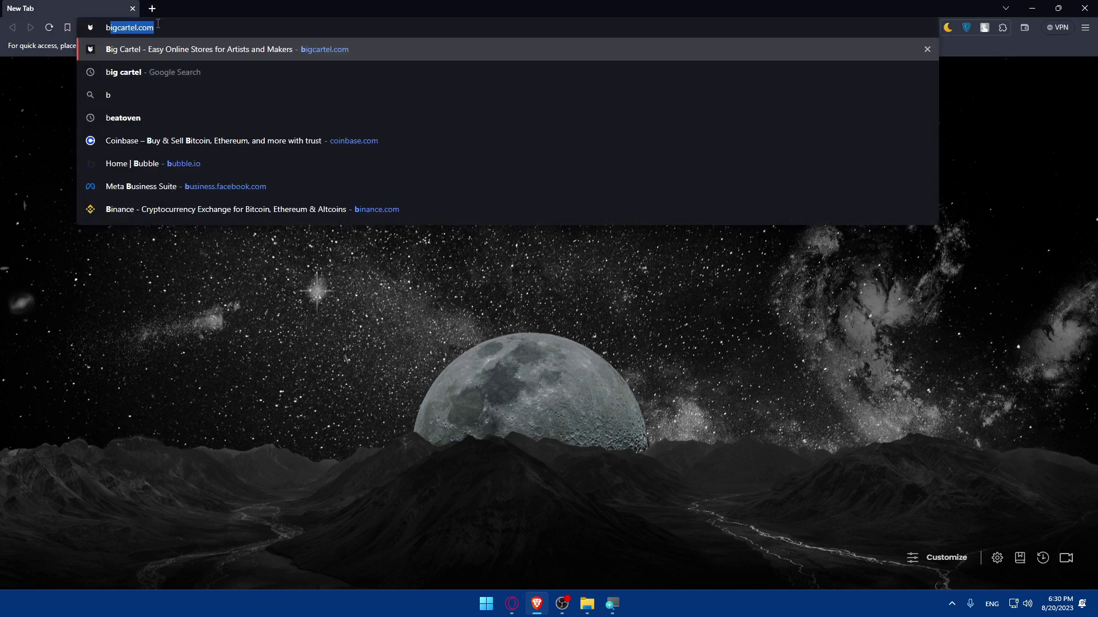
pyautogui.write('igcartel.com')
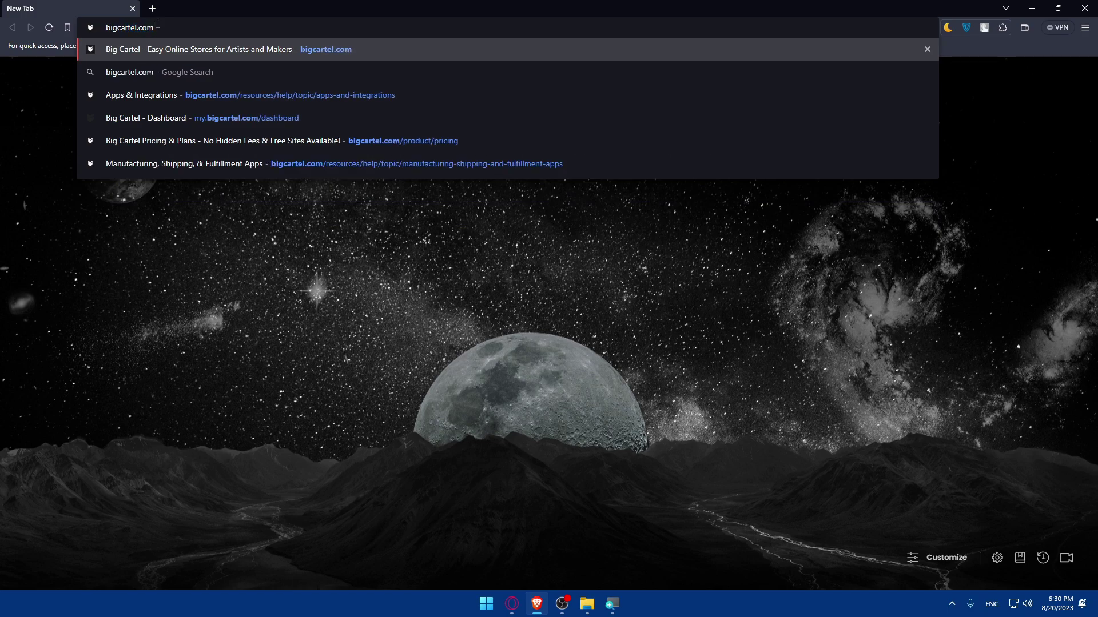
pyautogui.press('Return')
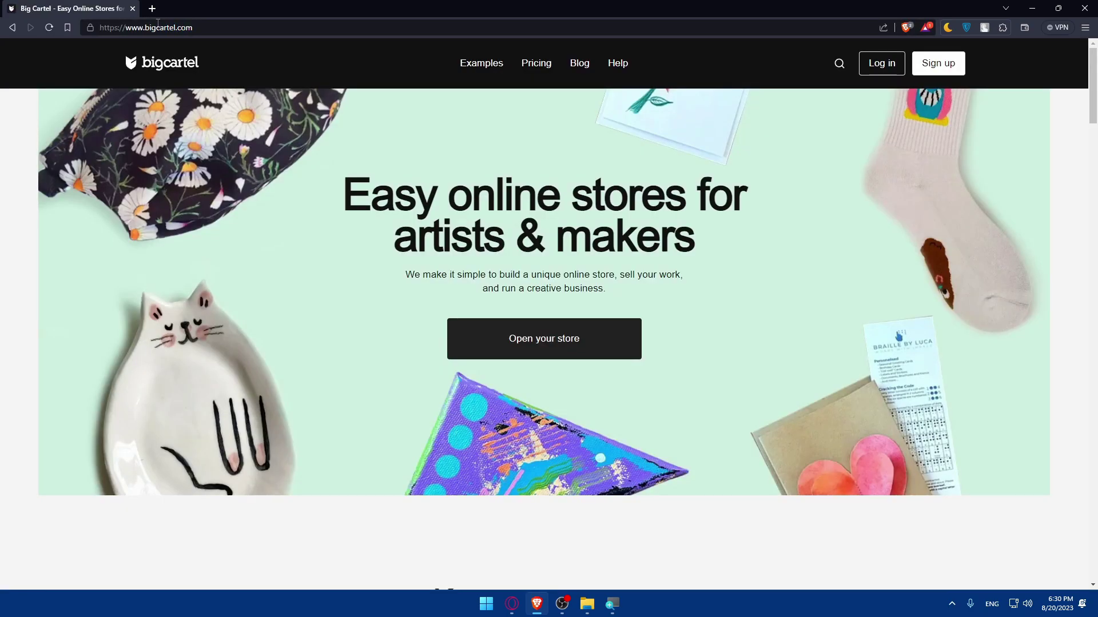
# - Look through the Big Cartel home page and compare the features and prices of the Gold, Platinum and Diamond plans
pyautogui.scroll(-20, 466, 234)
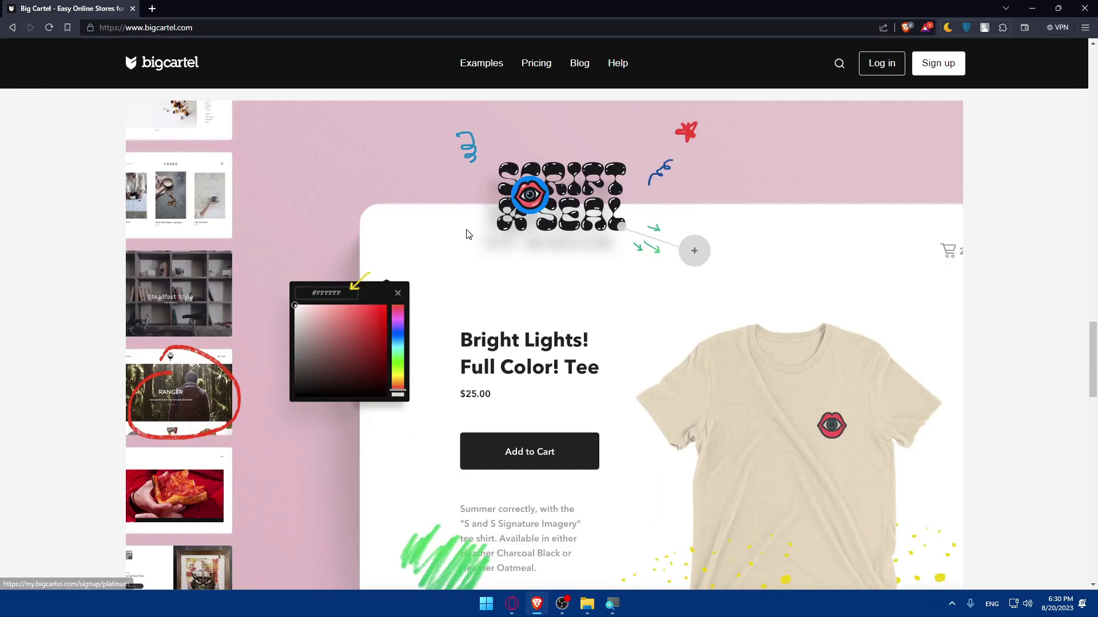
pyautogui.scroll(-20, 468, 234)
pyautogui.scroll(20, 467, 234)
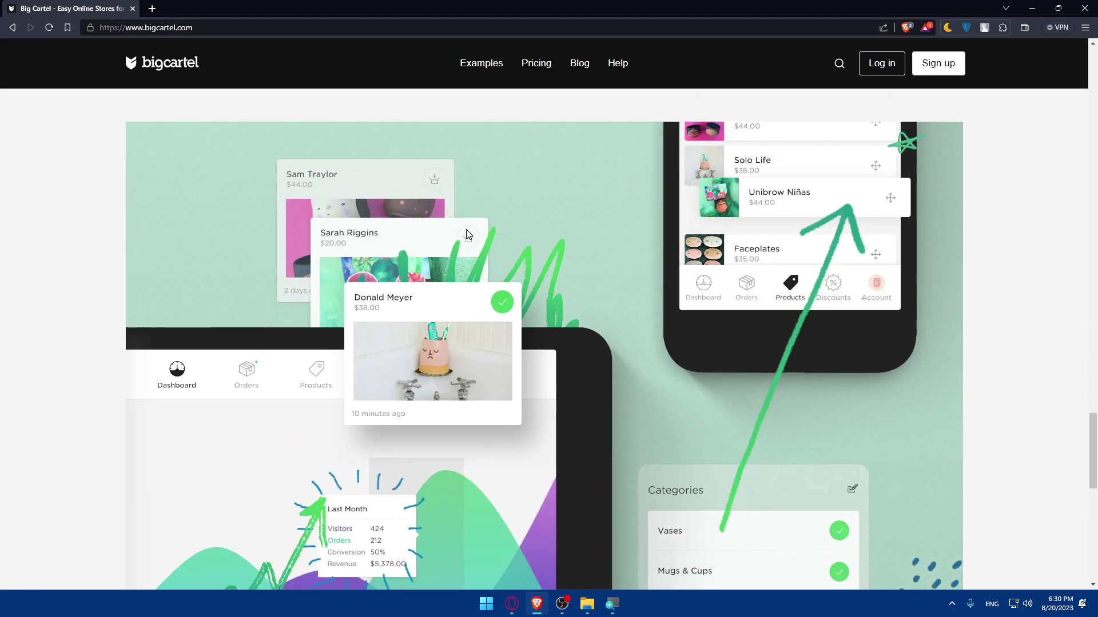
pyautogui.scroll(12, 466, 232)
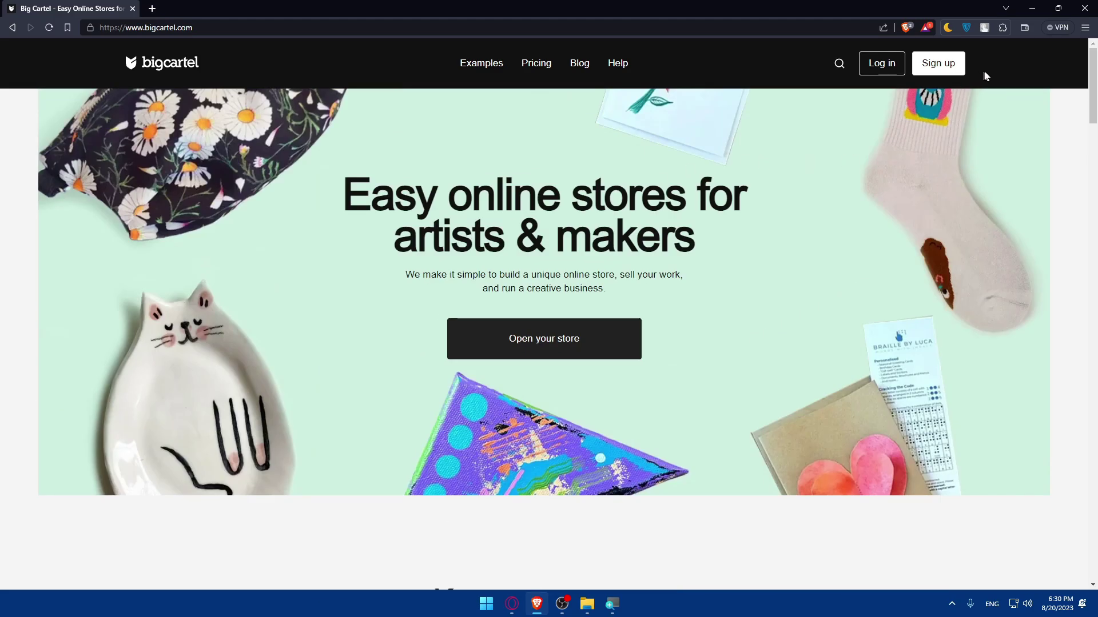
pyautogui.click(937, 63)
pyautogui.scroll(-4, 423, 366)
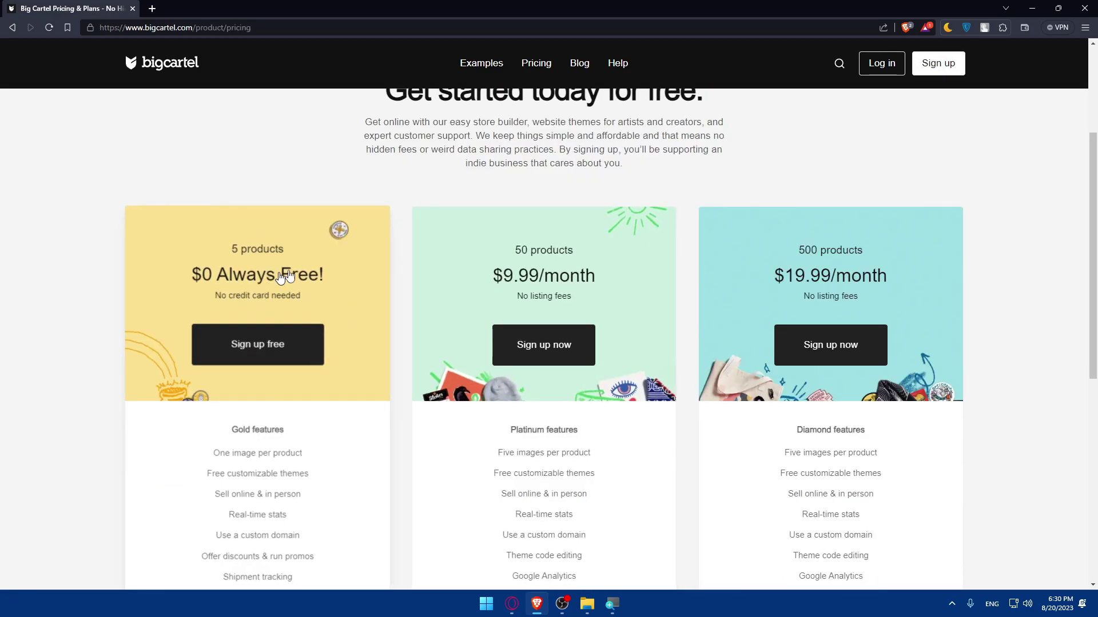
pyautogui.scroll(-2, 437, 276)
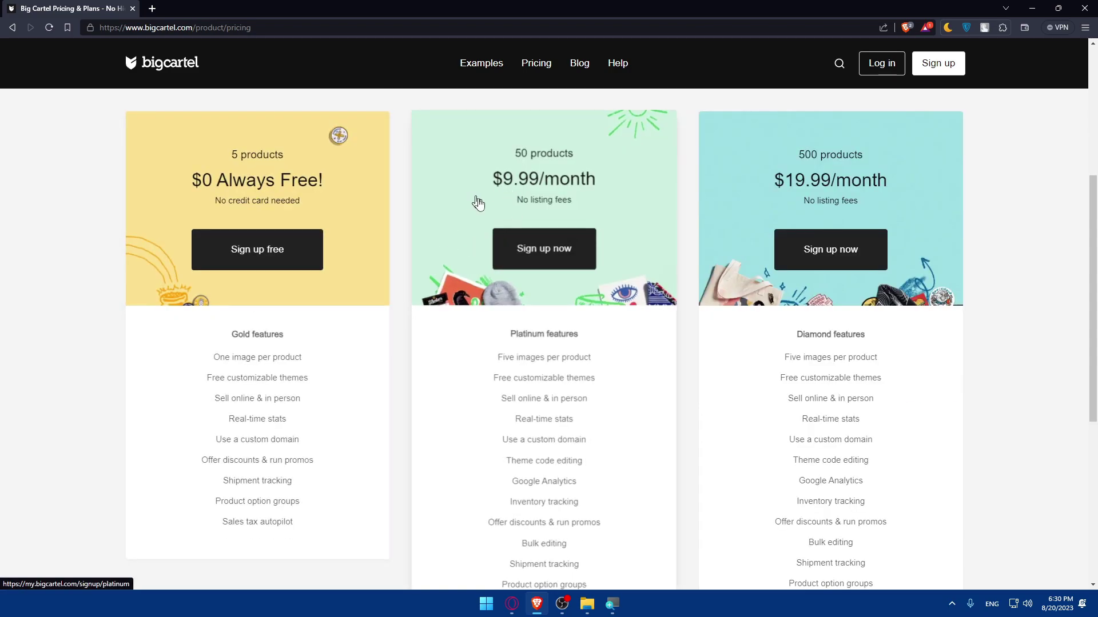
pyautogui.scroll(-2, 347, 243)
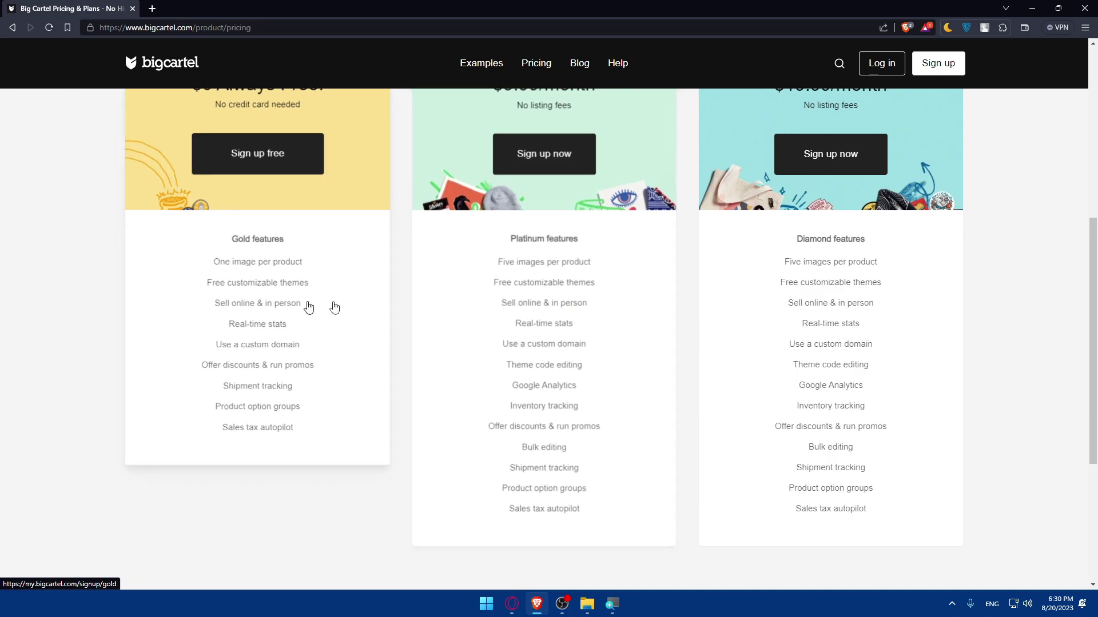
pyautogui.scroll(2, 264, 248)
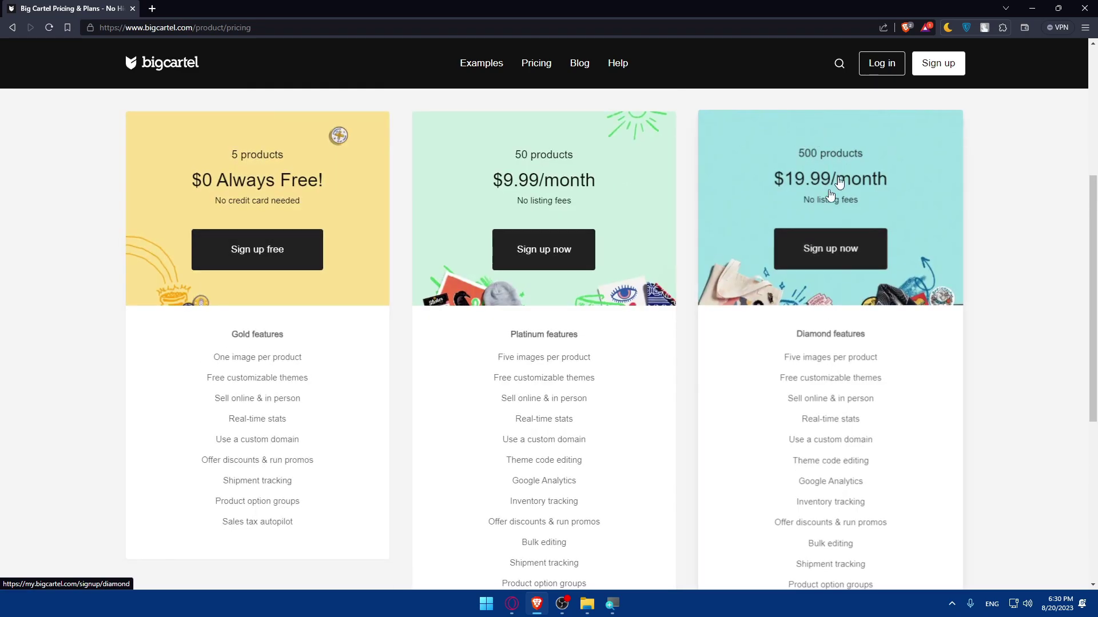
pyautogui.scroll(6, 835, 191)
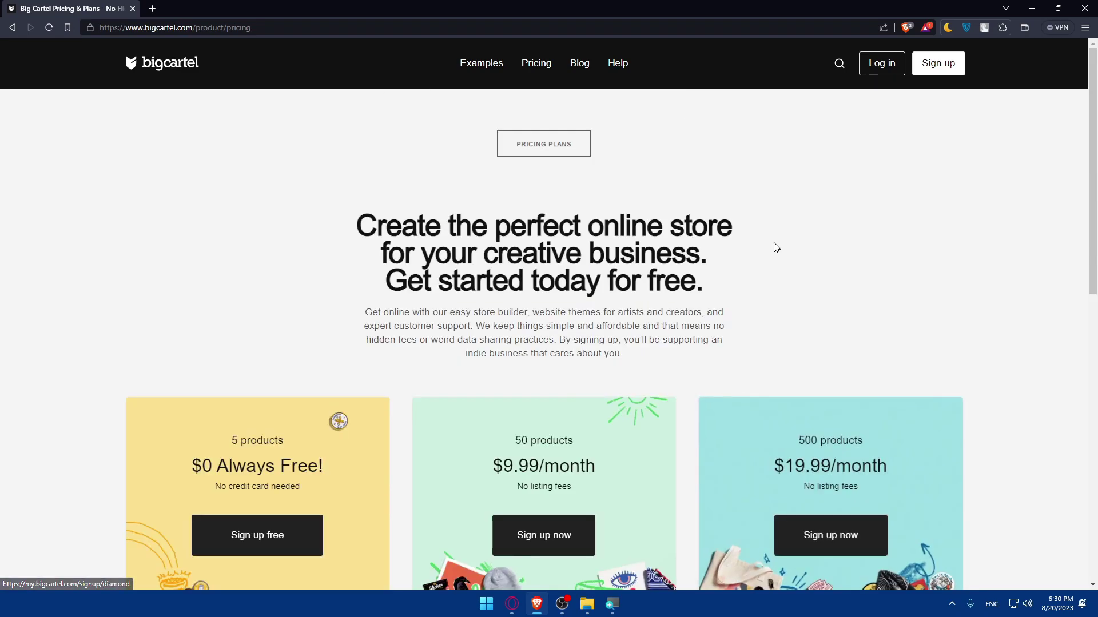
# - Log in to the Big Cartel account and go over the Getting started checklist on the dashboard
pyautogui.click(886, 72)
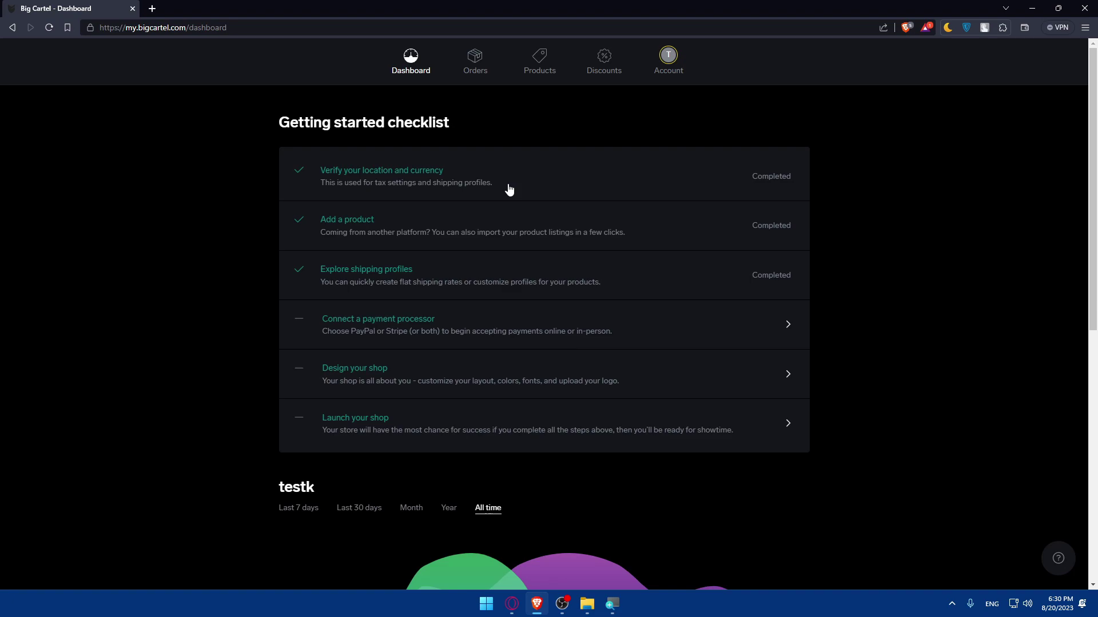
pyautogui.moveTo(277, 126); pyautogui.dragTo(457, 123)
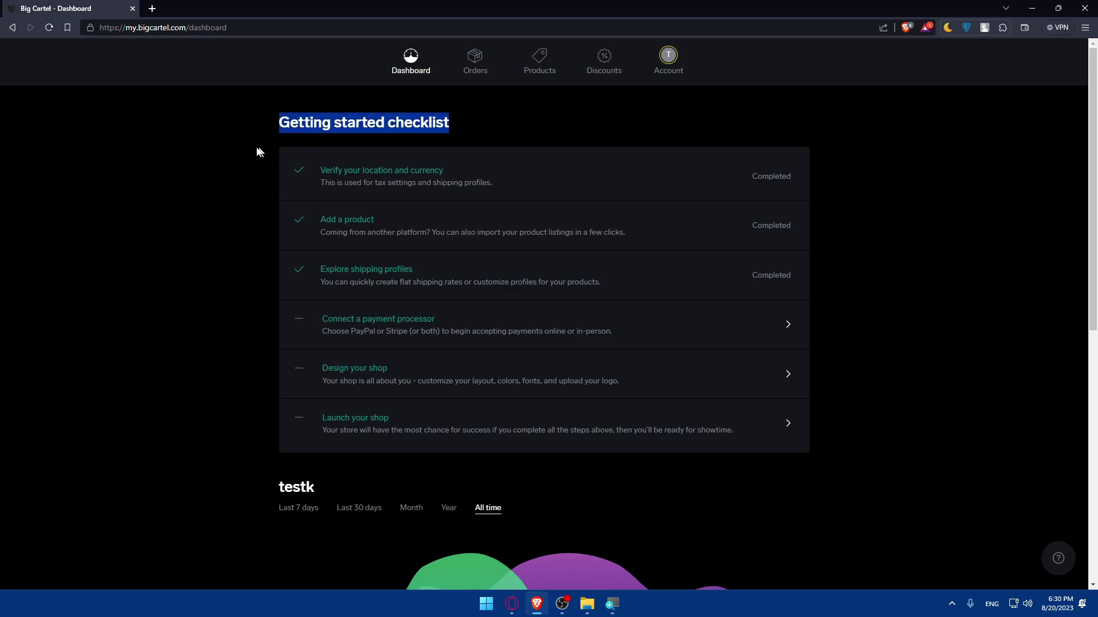
pyautogui.click(599, 122)
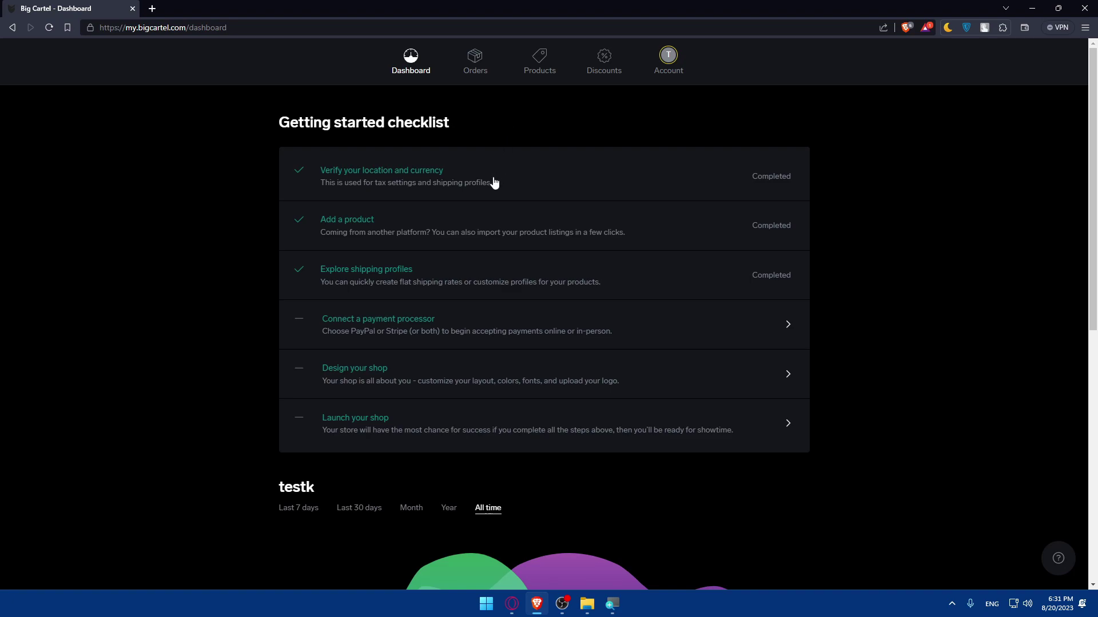
pyautogui.click(532, 379)
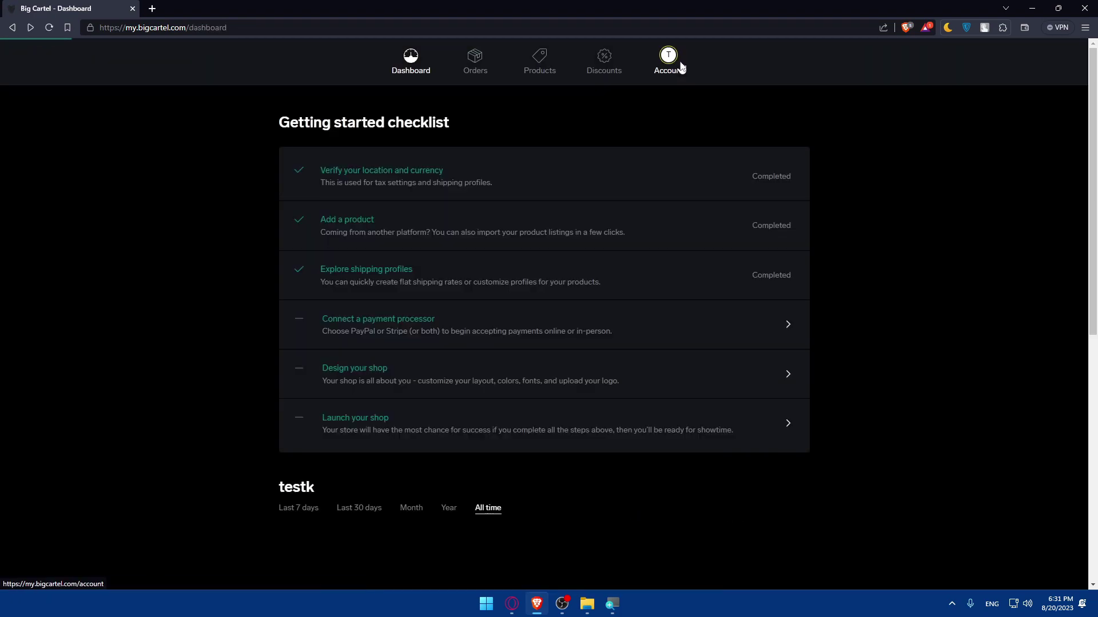
# - Go to the account page, dismiss the introductory message and open the shop's design editor
pyautogui.click(666, 69)
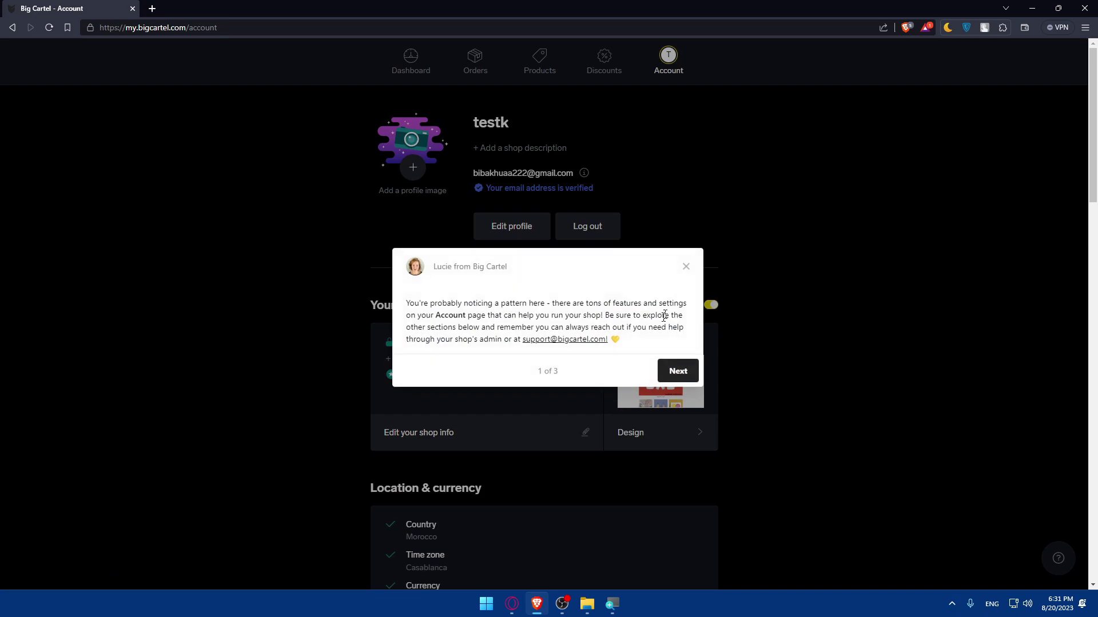
pyautogui.click(688, 267)
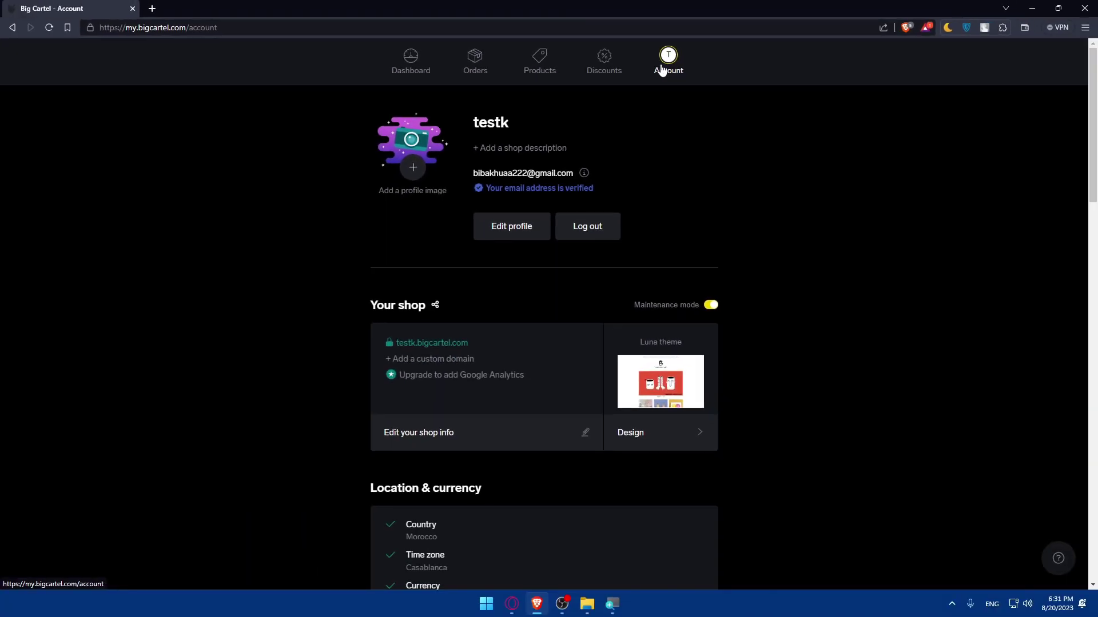
pyautogui.scroll(-3, 615, 157)
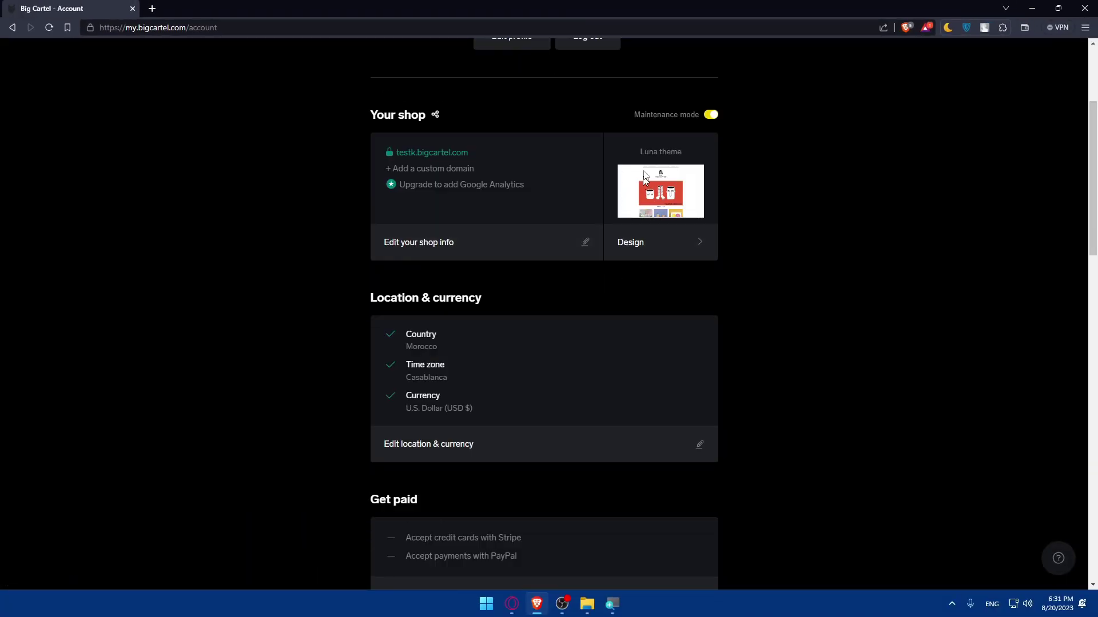
pyautogui.click(662, 253)
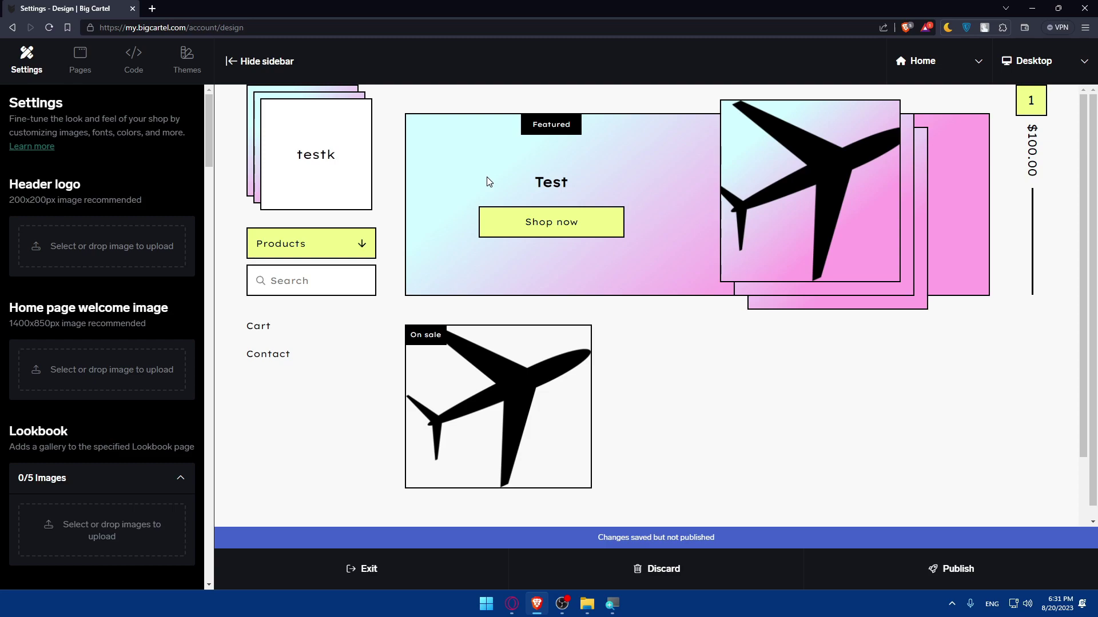
# - Examine the shop's home page preview and the design settings for images and colors, and return to the account page
pyautogui.scroll(-2, 619, 309)
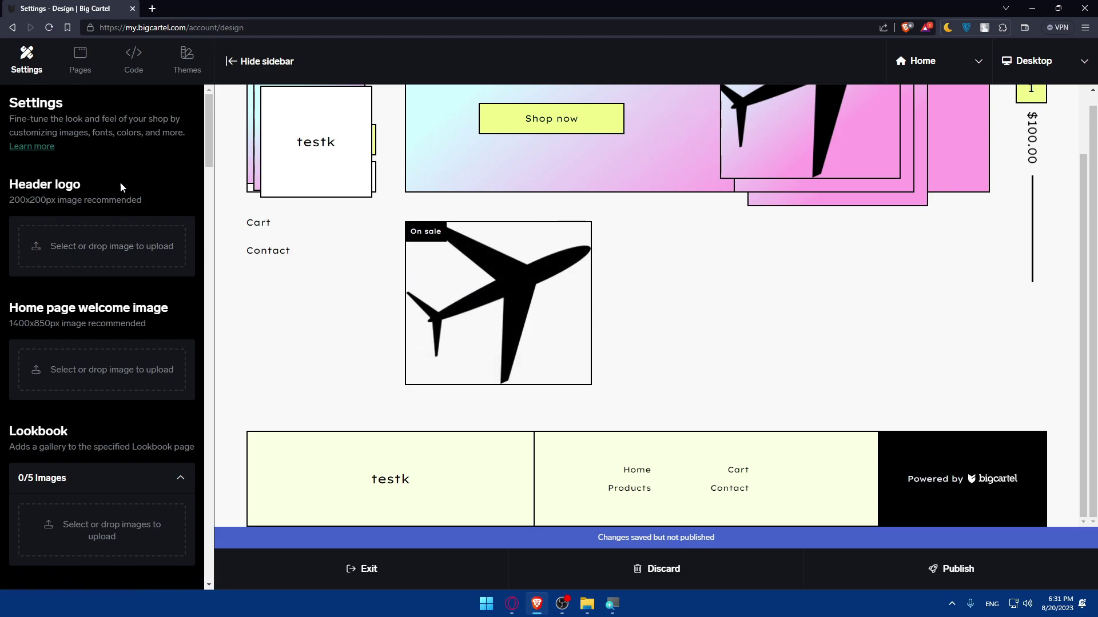
pyautogui.scroll(-5, 120, 183)
pyautogui.scroll(-3, 120, 186)
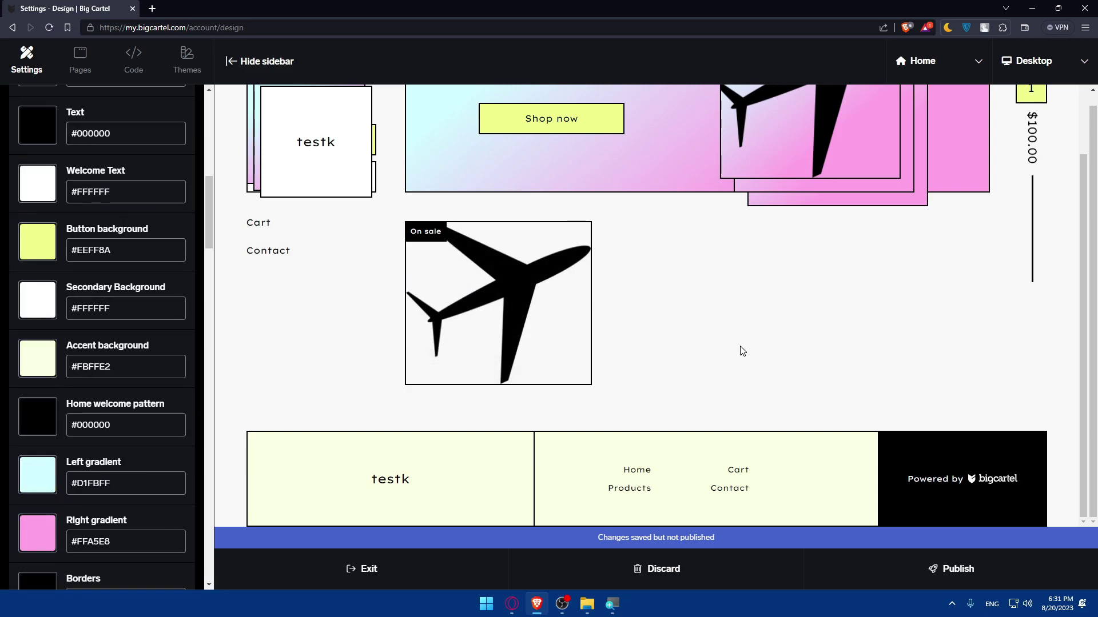
pyautogui.scroll(2, 749, 346)
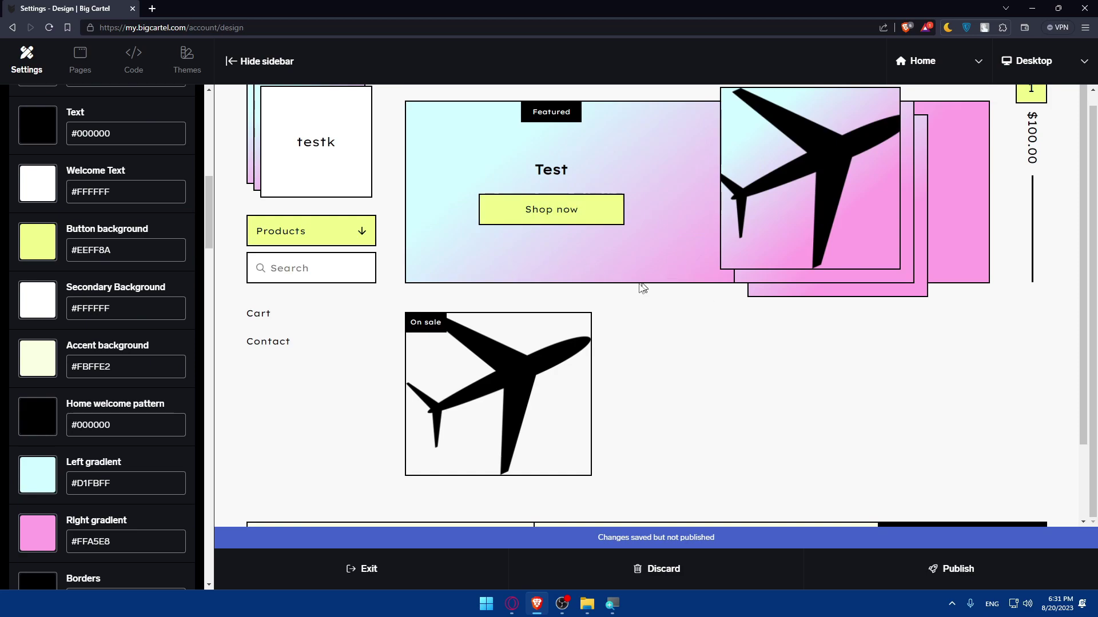
pyautogui.scroll(1, 637, 286)
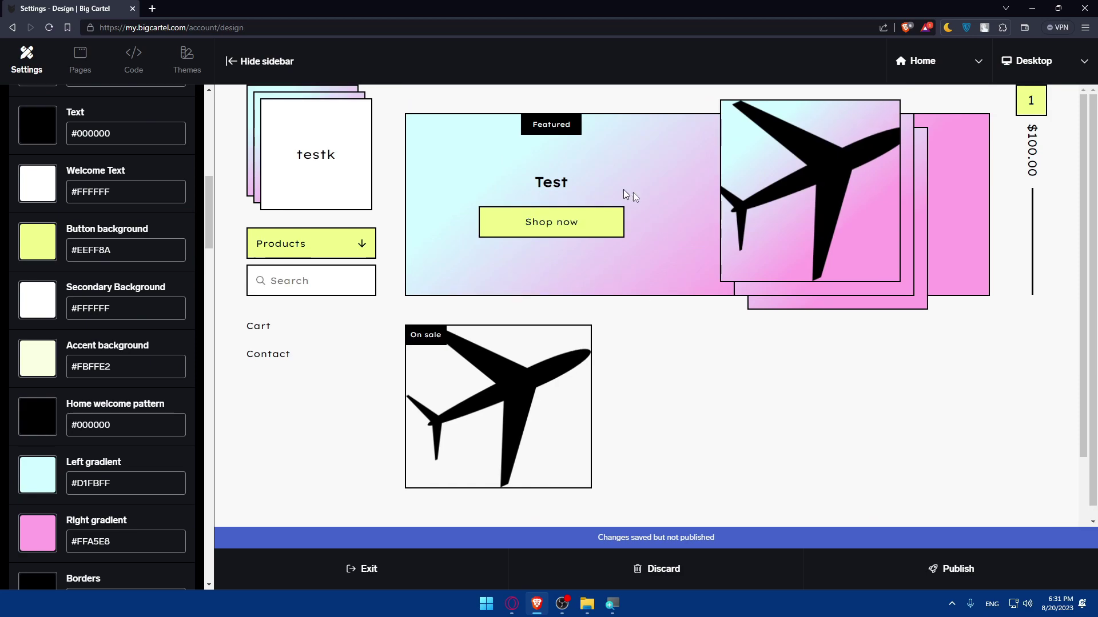
pyautogui.click(738, 235)
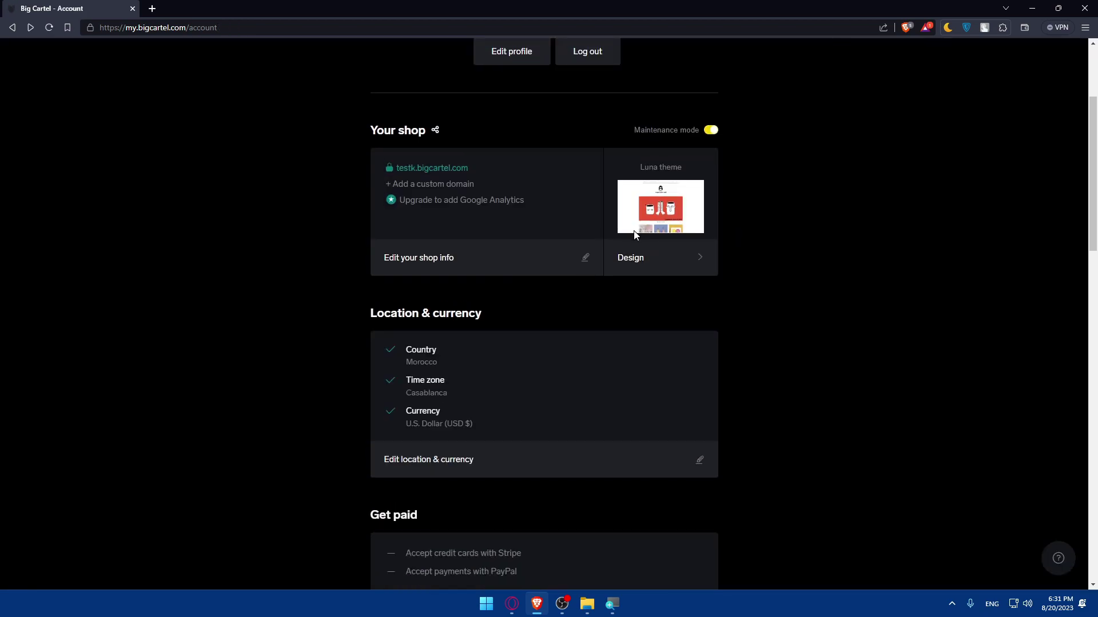
# - Return to the dashboard and open the shop's product list
pyautogui.click(419, 81)
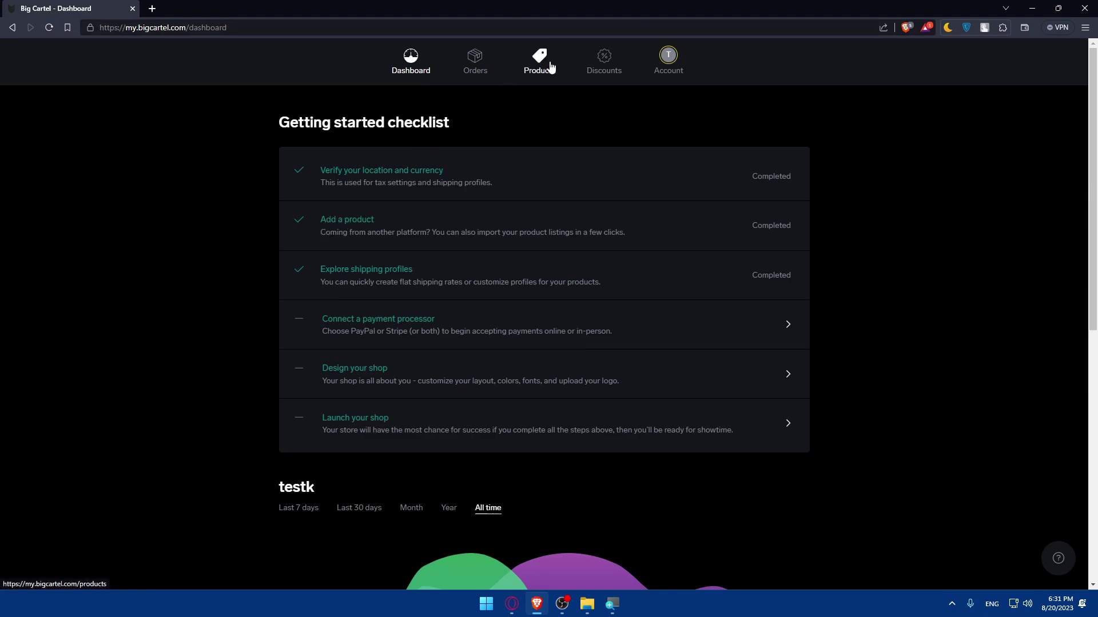
pyautogui.click(529, 67)
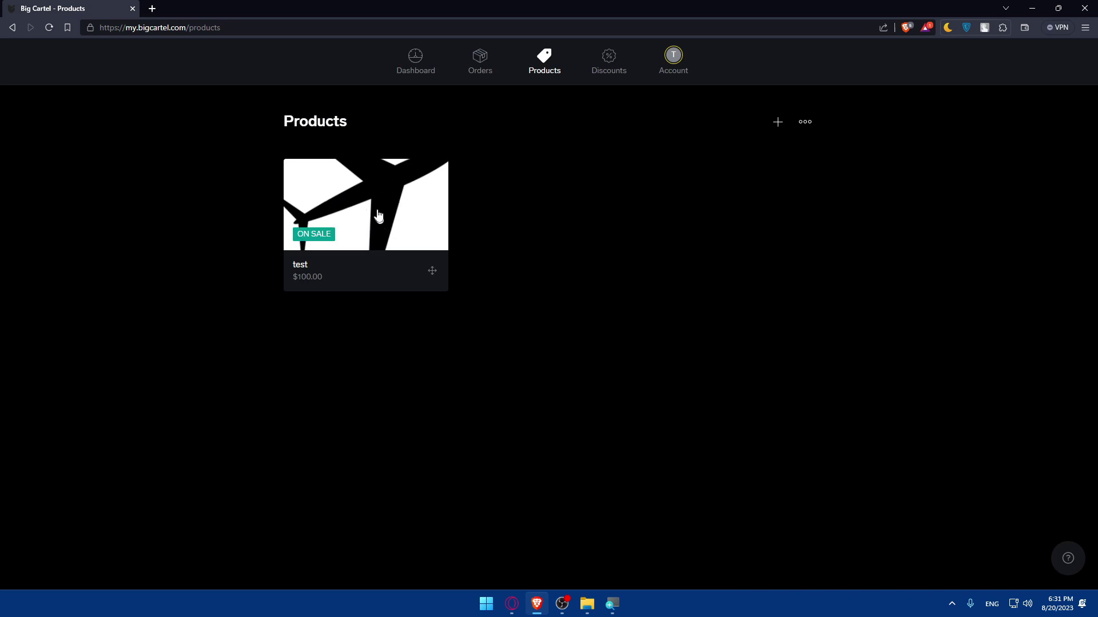
pyautogui.moveTo(430, 255)
pyautogui.mouseDown()
pyautogui.moveTo(448, 273)
pyautogui.moveTo(439, 264)
pyautogui.mouseUp()
# - Open the account page in a separate browser tab and load the shop's design editor there
pyautogui.rightClick(673, 58)
pyautogui.click(707, 71)
pyautogui.click(251, 9)
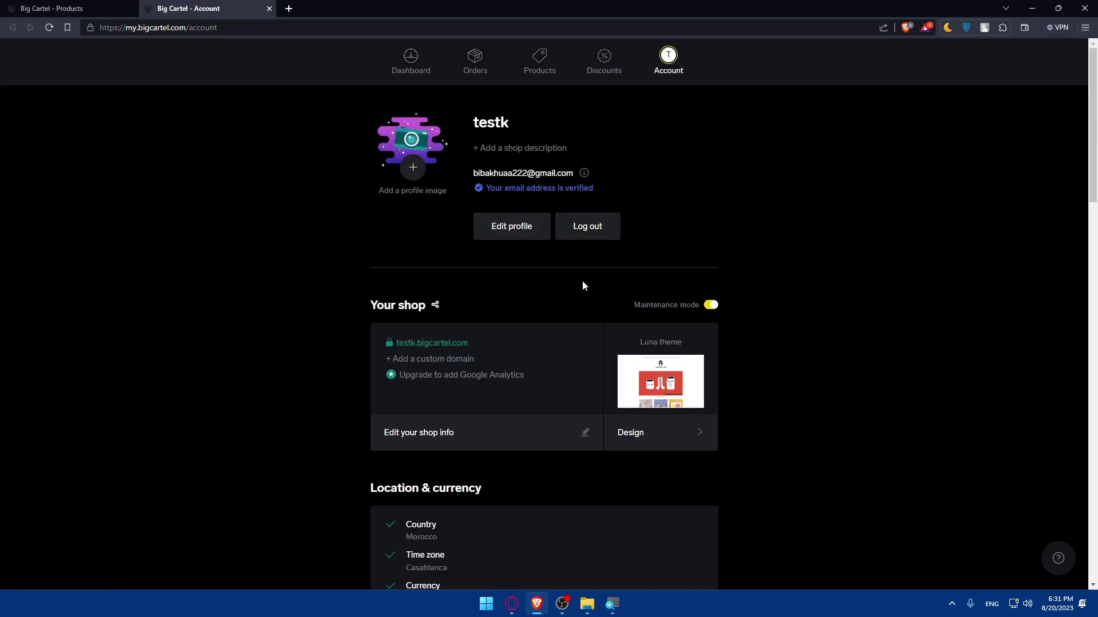
pyautogui.scroll(-3, 581, 285)
pyautogui.click(659, 233)
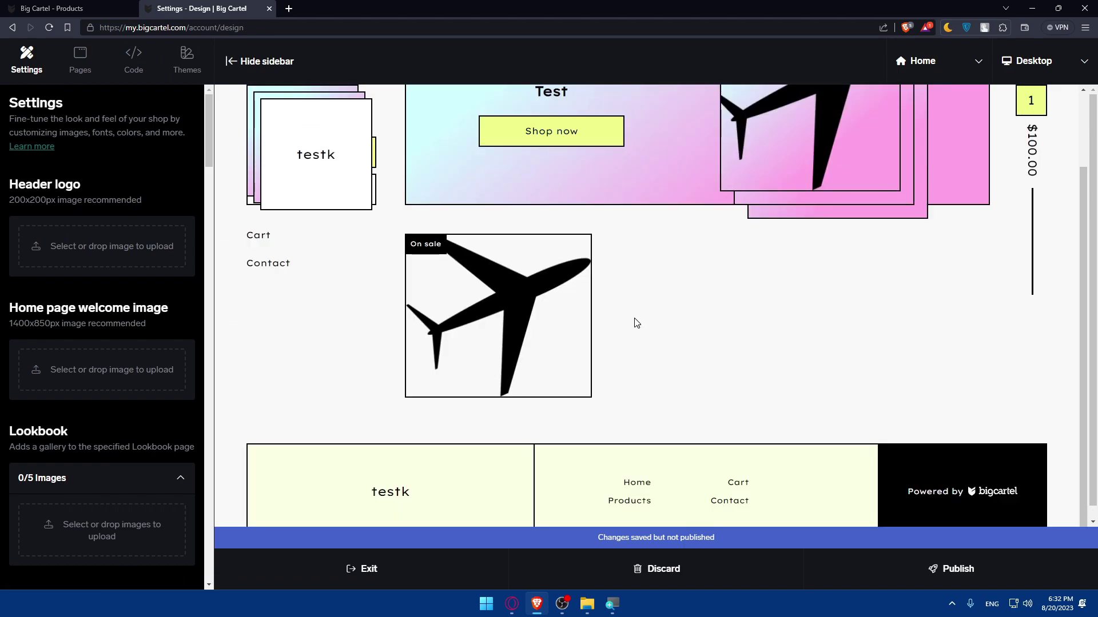
# - Compare the product list with the products in the shop design preview, and close the design editor's tab
pyautogui.click(61, 7)
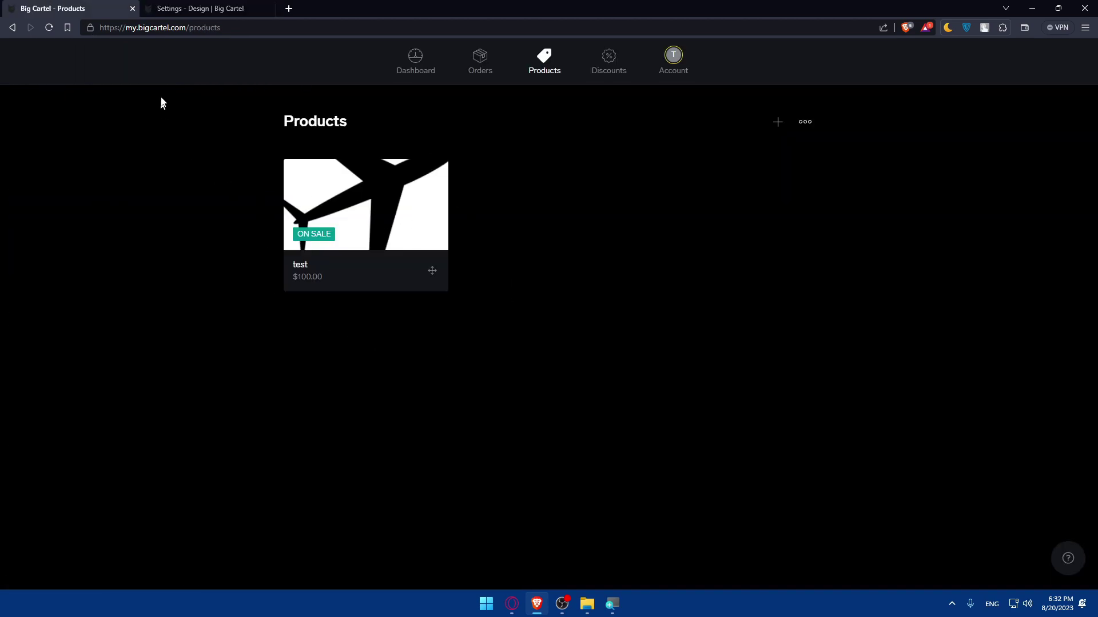
pyautogui.click(200, 8)
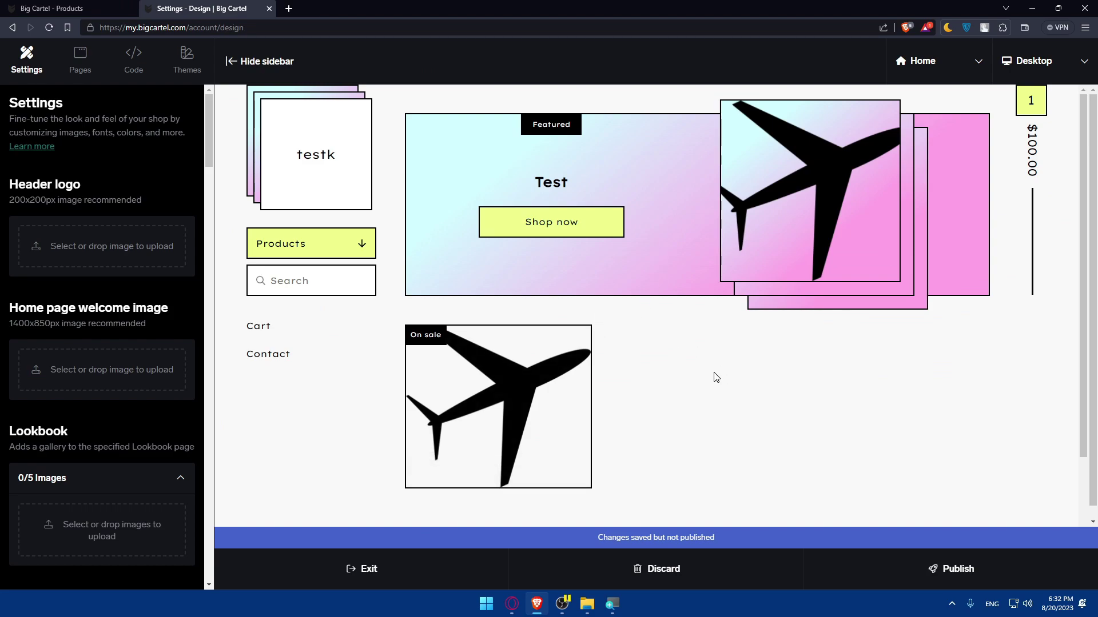
pyautogui.click(269, 8)
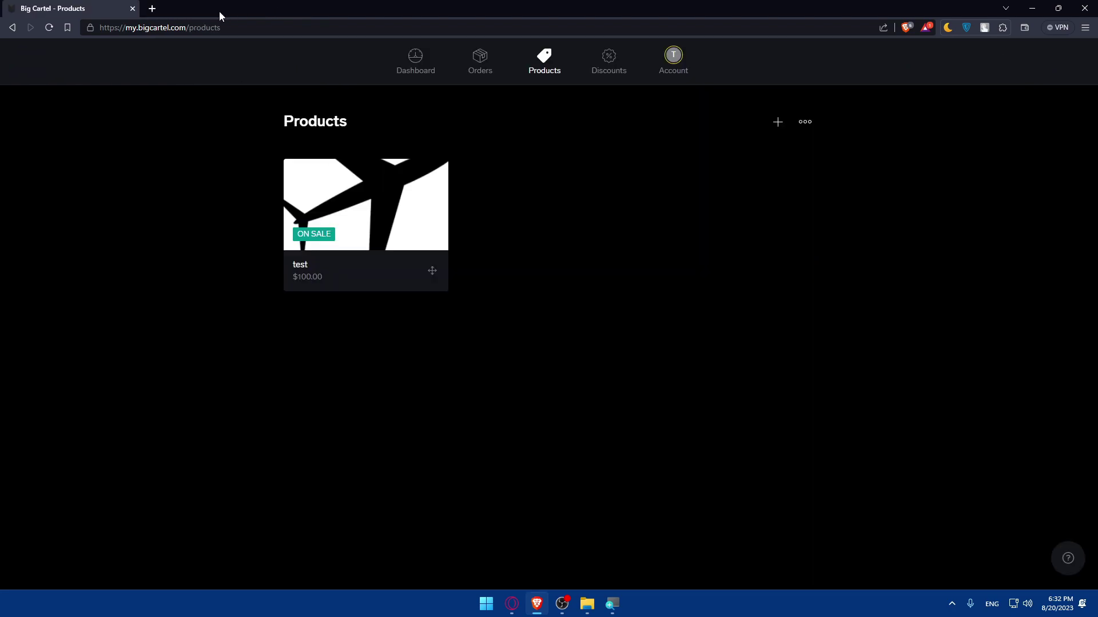
# - Check the new product form, return to the product list and open the Import products page
pyautogui.click(777, 122)
pyautogui.hotkey('alt', 'Left')
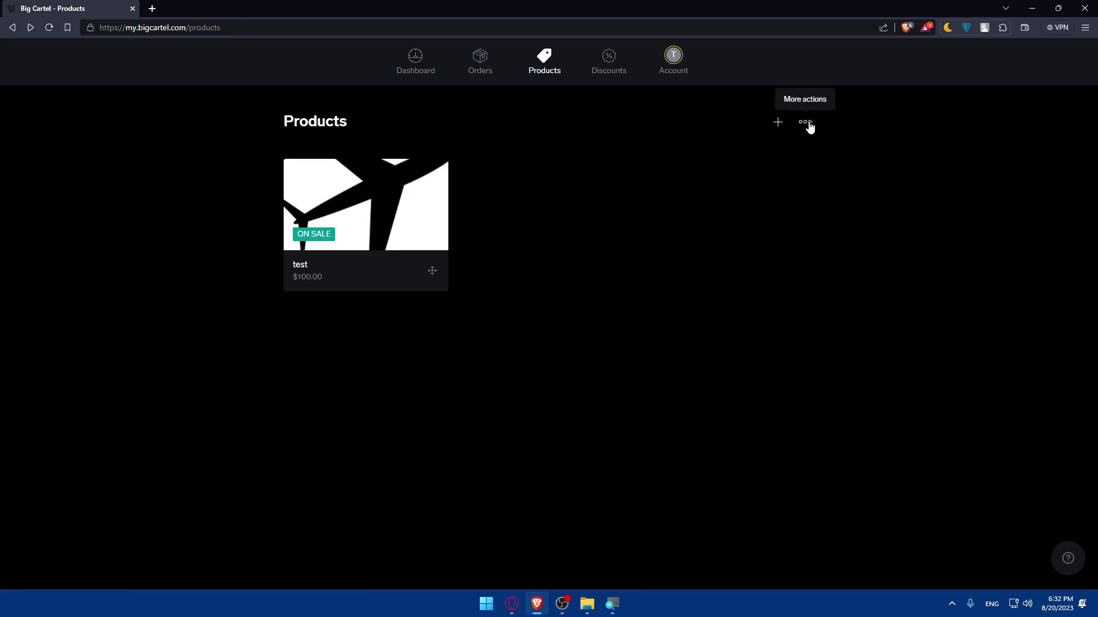
pyautogui.click(806, 122)
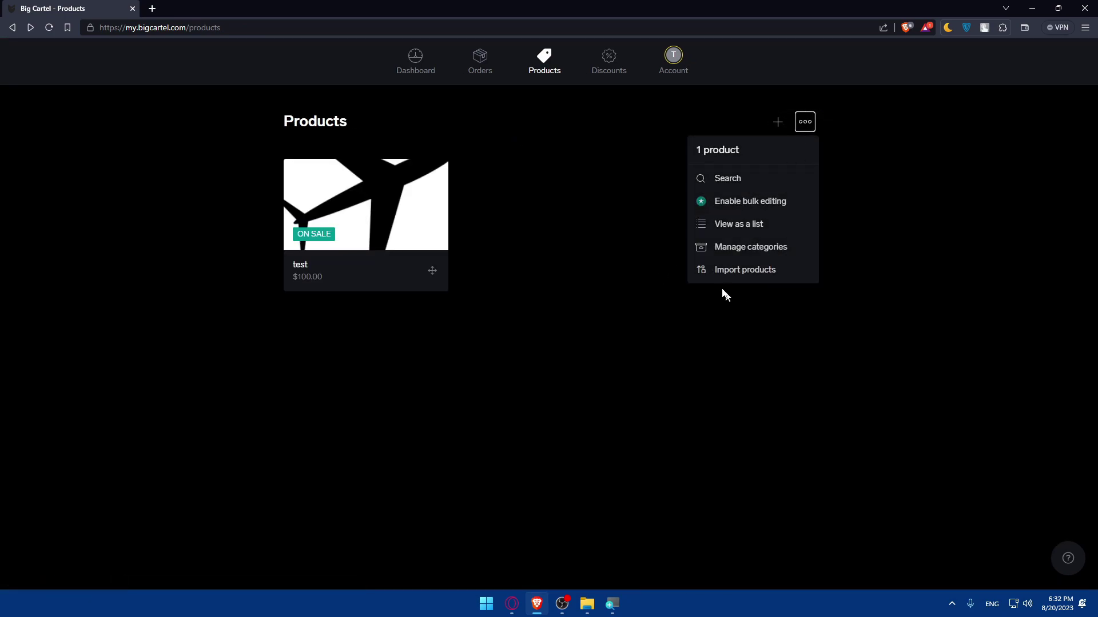
pyautogui.click(744, 272)
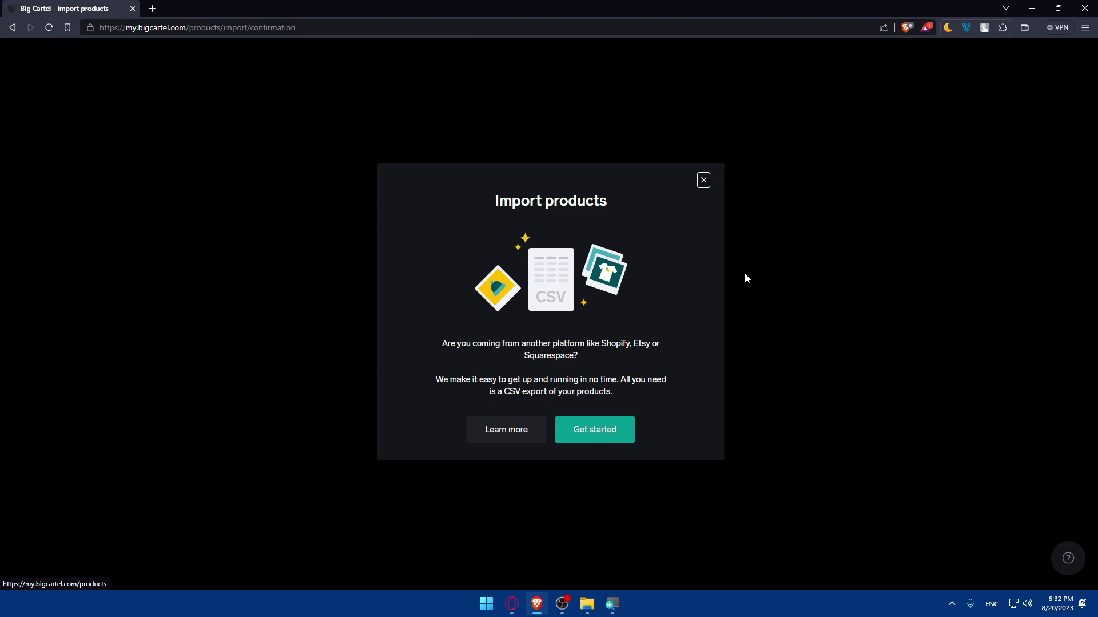
# - Look at the CSV file upload of the product import, and return to the product list to view its additional options
pyautogui.moveTo(665, 394)
pyautogui.mouseDown()
pyautogui.moveTo(430, 329)
pyautogui.moveTo(662, 396)
pyautogui.mouseUp()
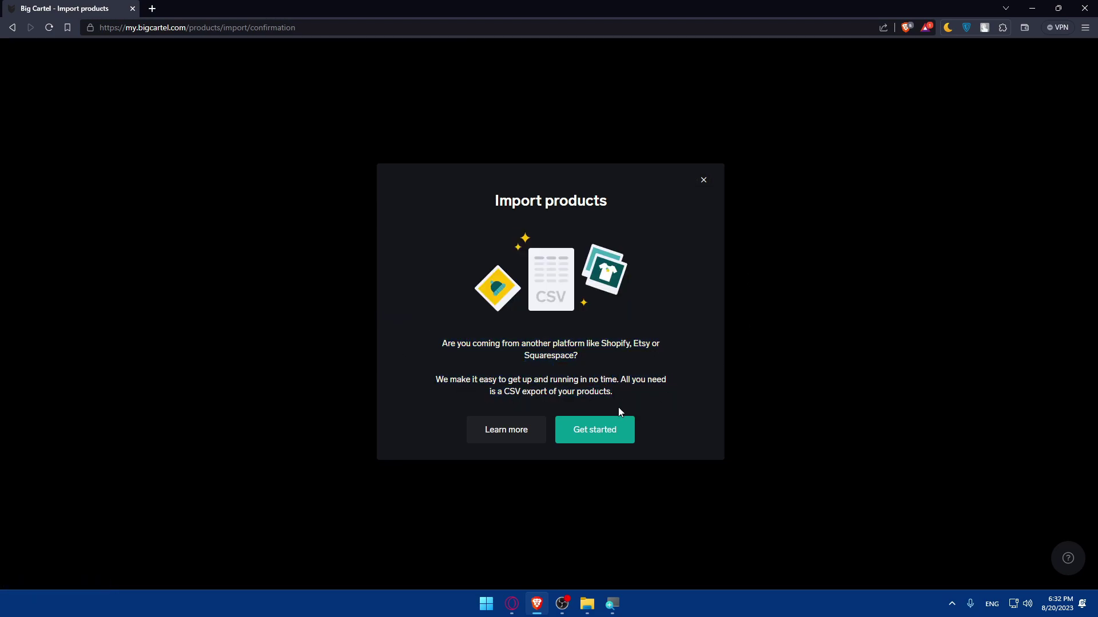
pyautogui.click(590, 430)
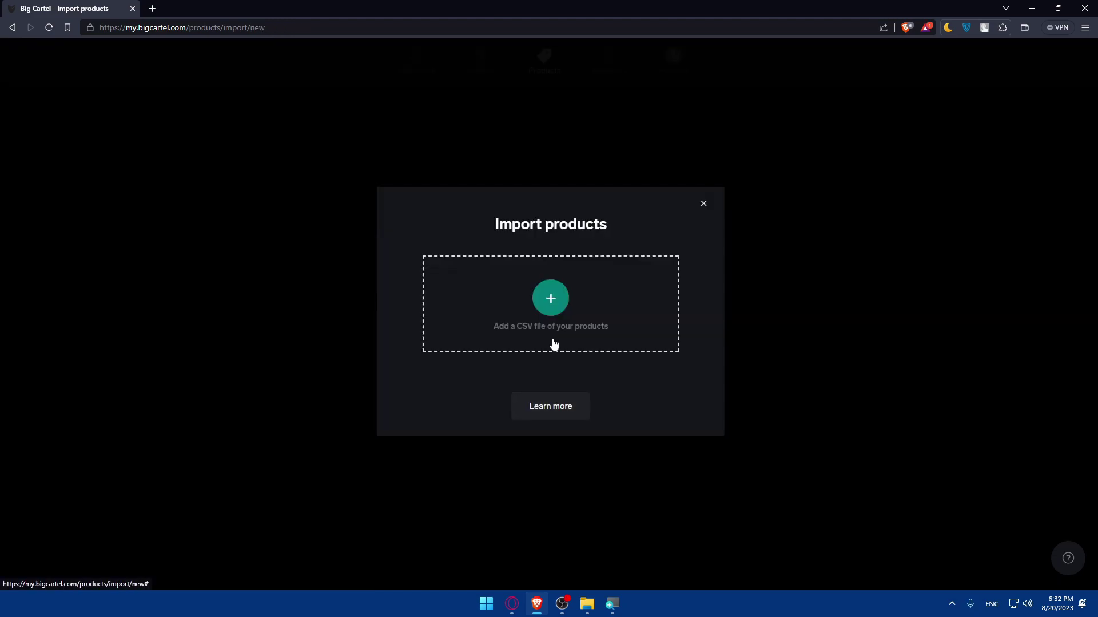
pyautogui.click(551, 294)
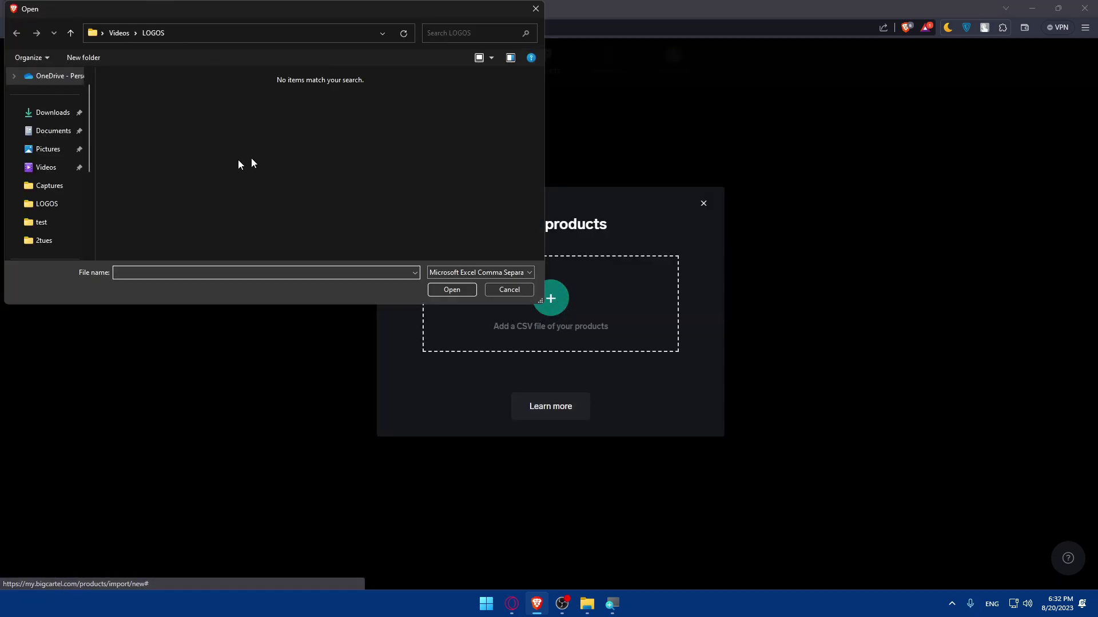
pyautogui.click(535, 9)
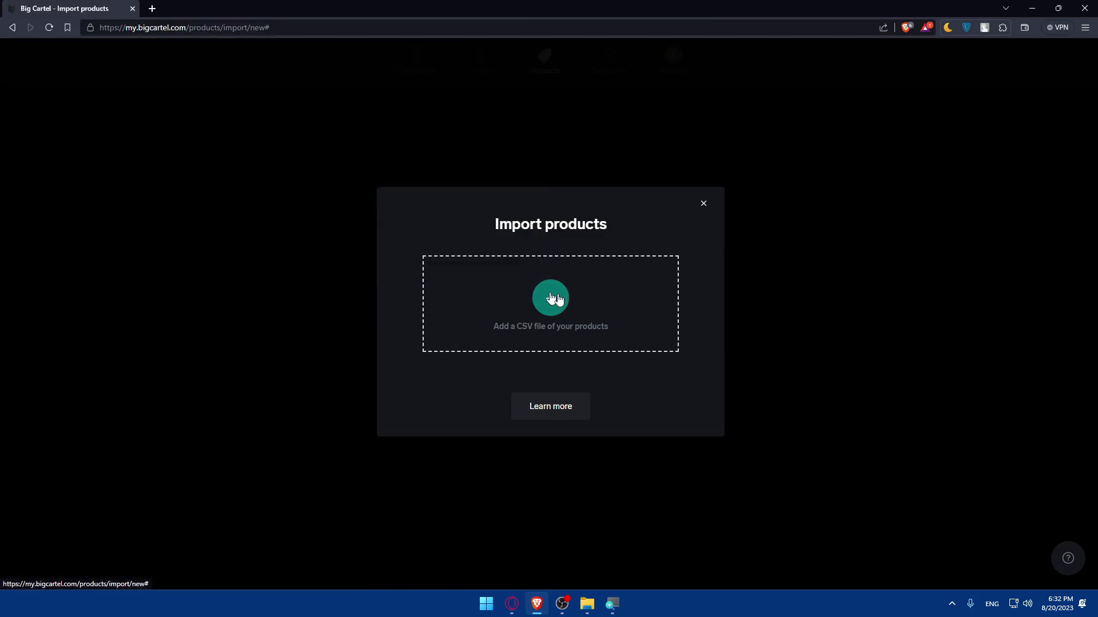
pyautogui.click(703, 208)
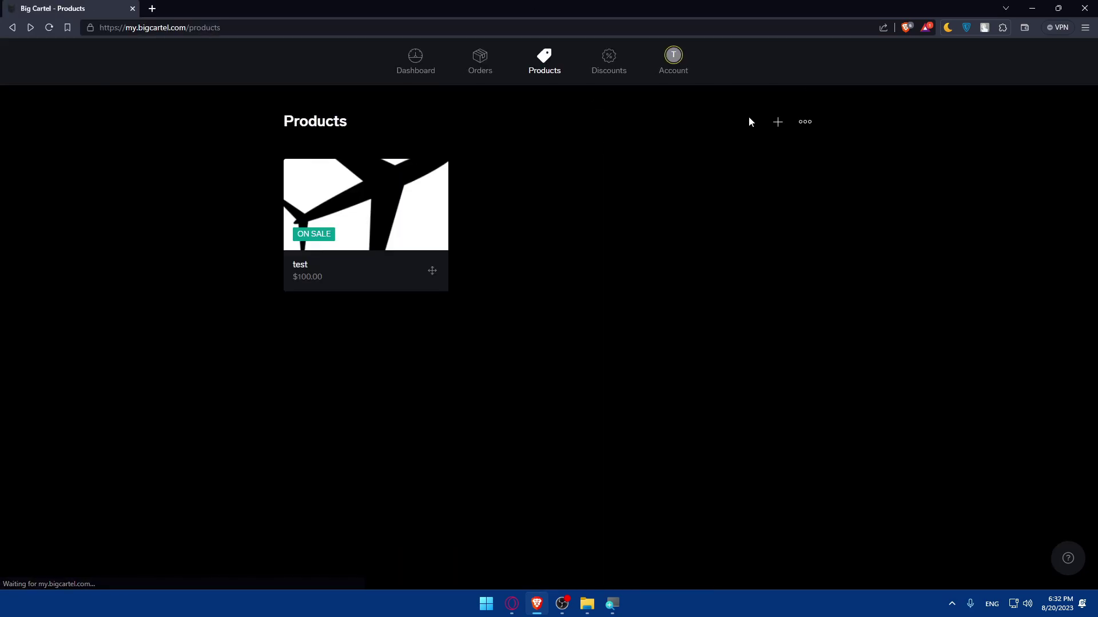
pyautogui.click(804, 122)
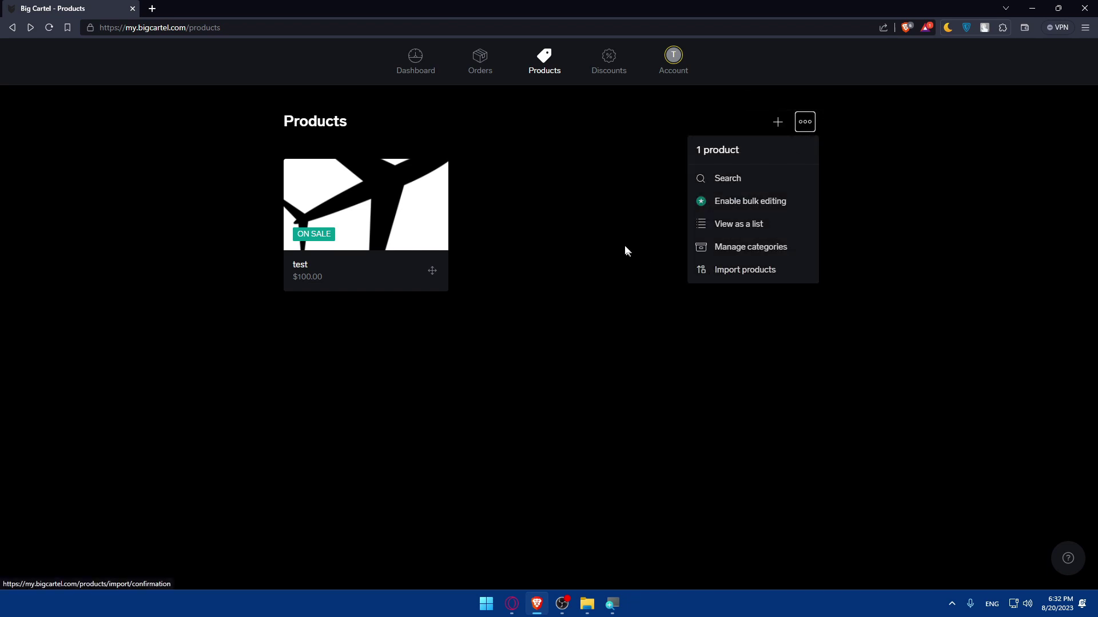
pyautogui.click(607, 227)
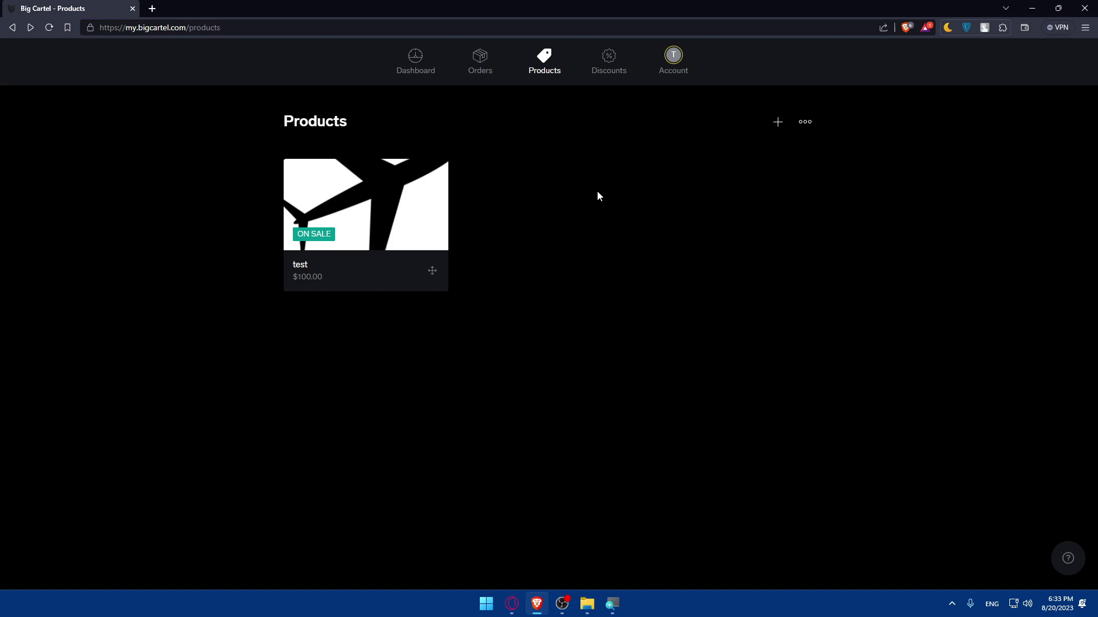
# - Start a new product and add the Discord logo from the LOGOS folder as its image
pyautogui.click(778, 122)
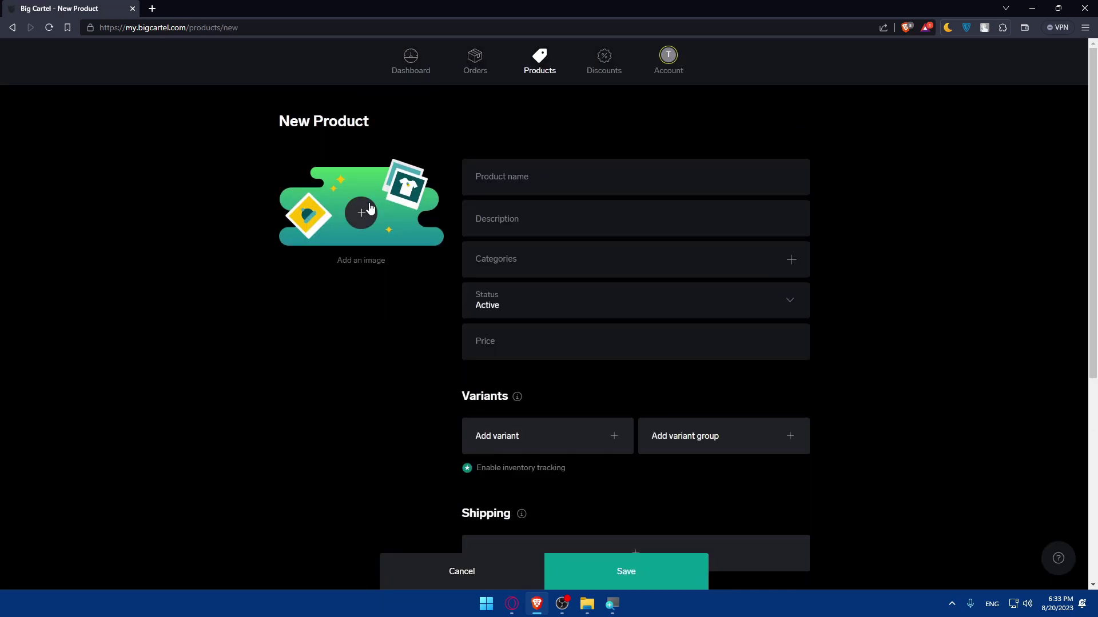
pyautogui.click(361, 212)
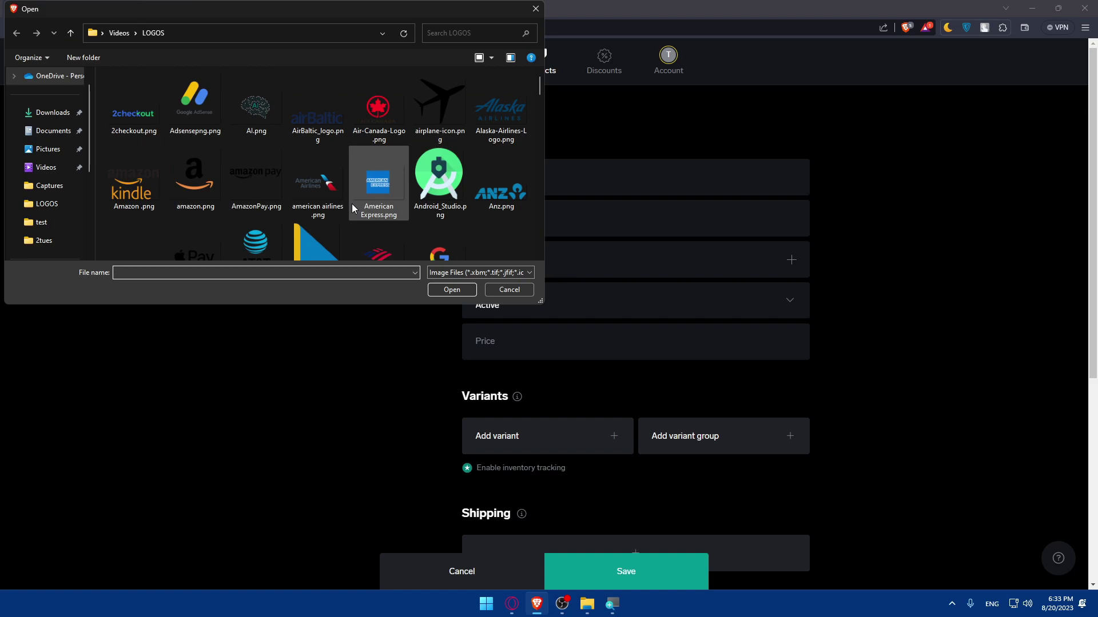
pyautogui.scroll(-10, 352, 208)
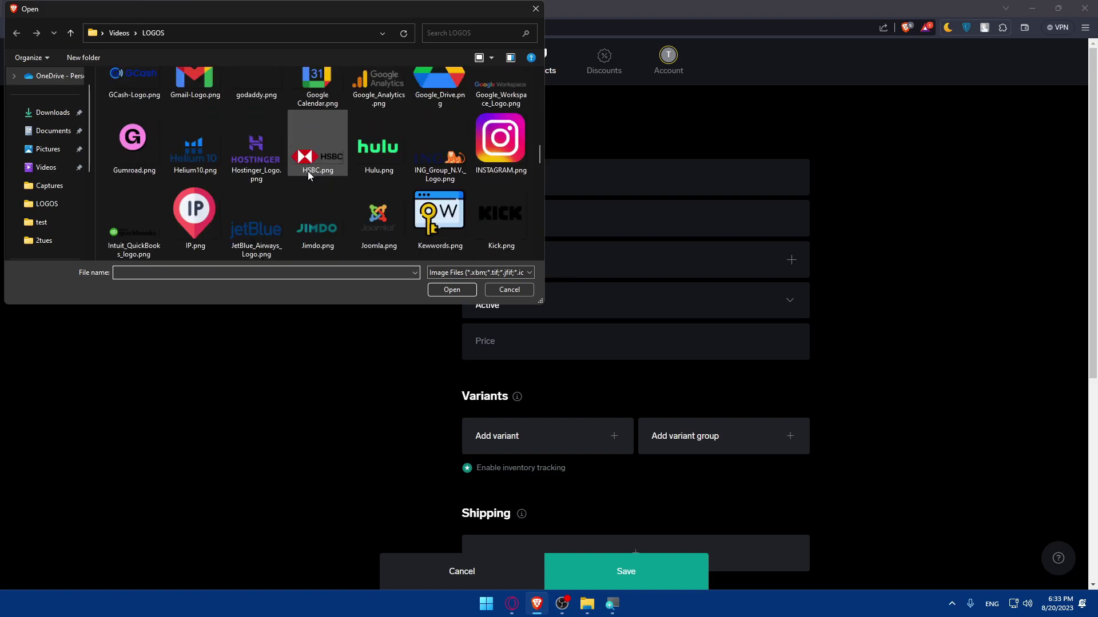
pyautogui.scroll(6, 308, 171)
pyautogui.doubleClick(382, 153)
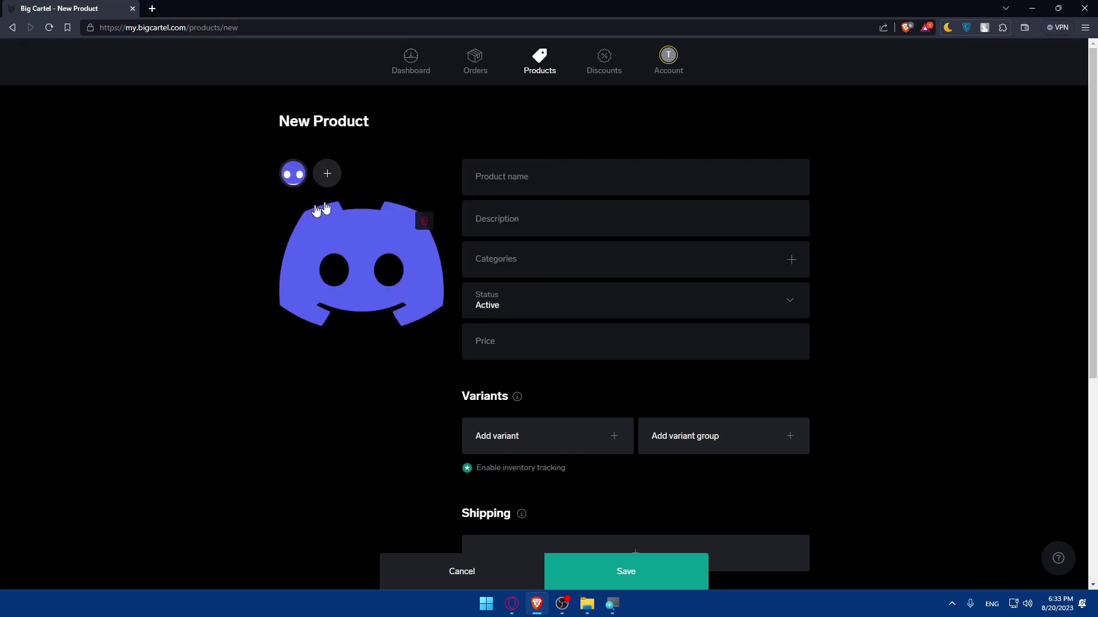
# - Name the new product "test" and open its description for editing
pyautogui.click(533, 181)
pyautogui.write('t')
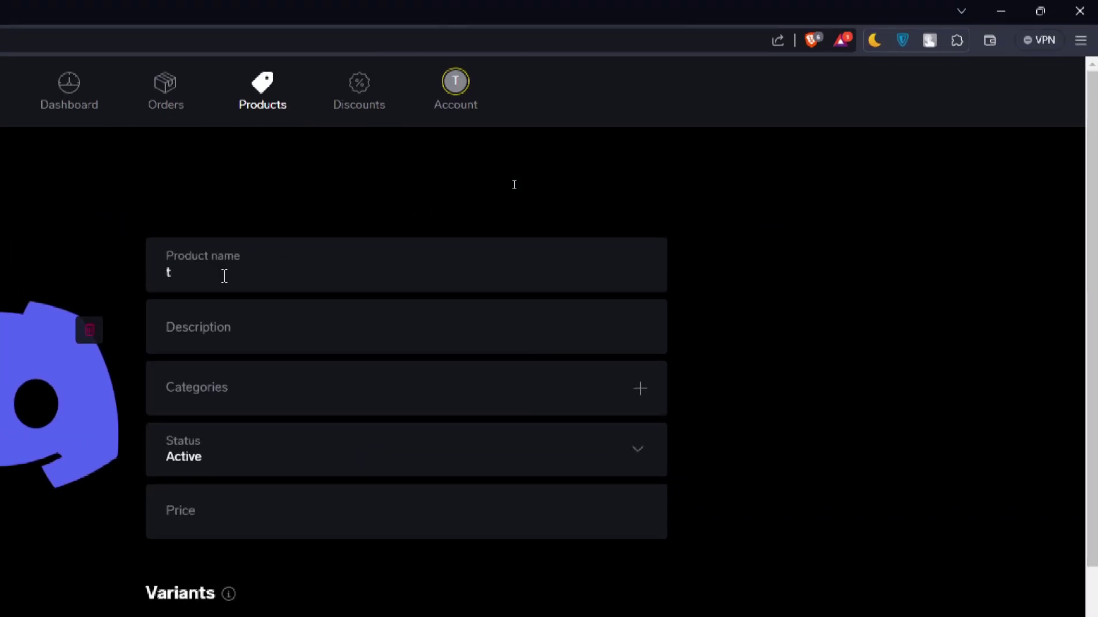
pyautogui.write('est')
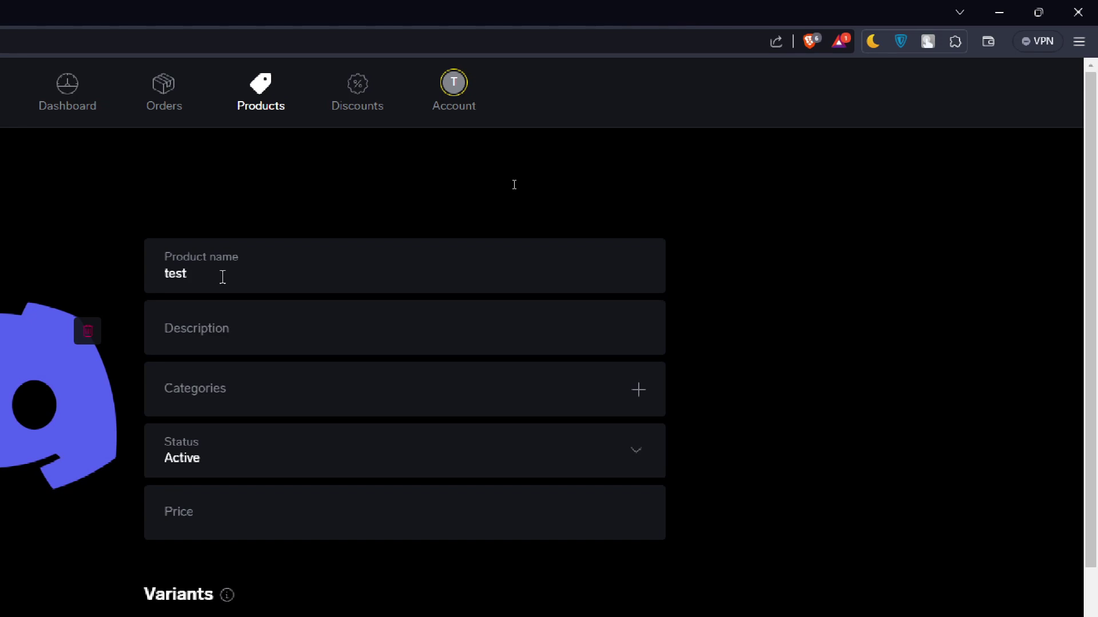
pyautogui.click(233, 333)
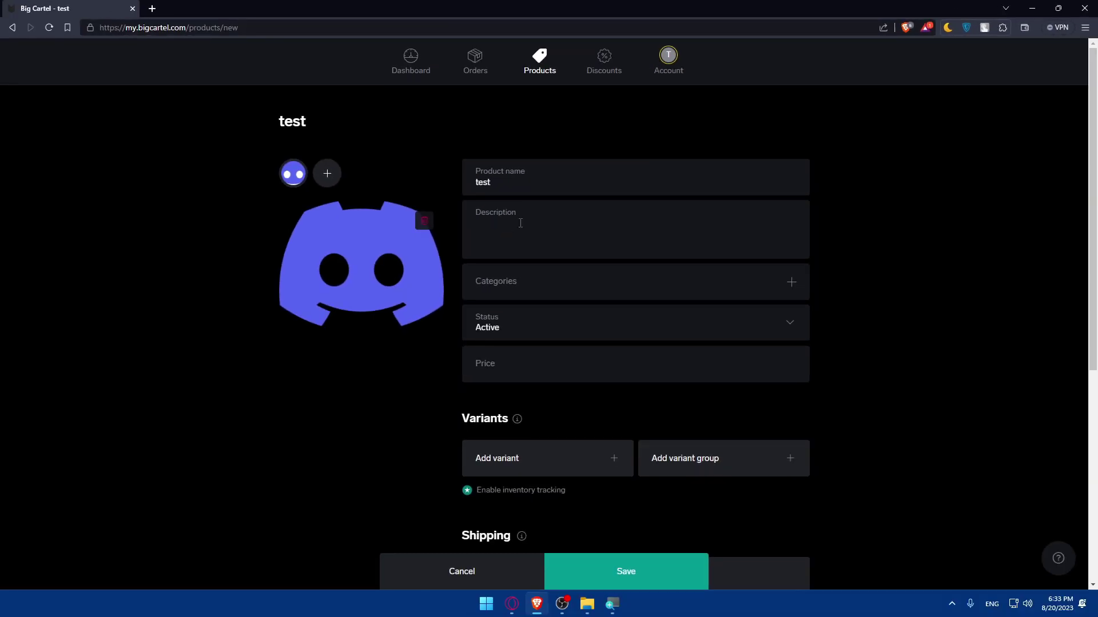
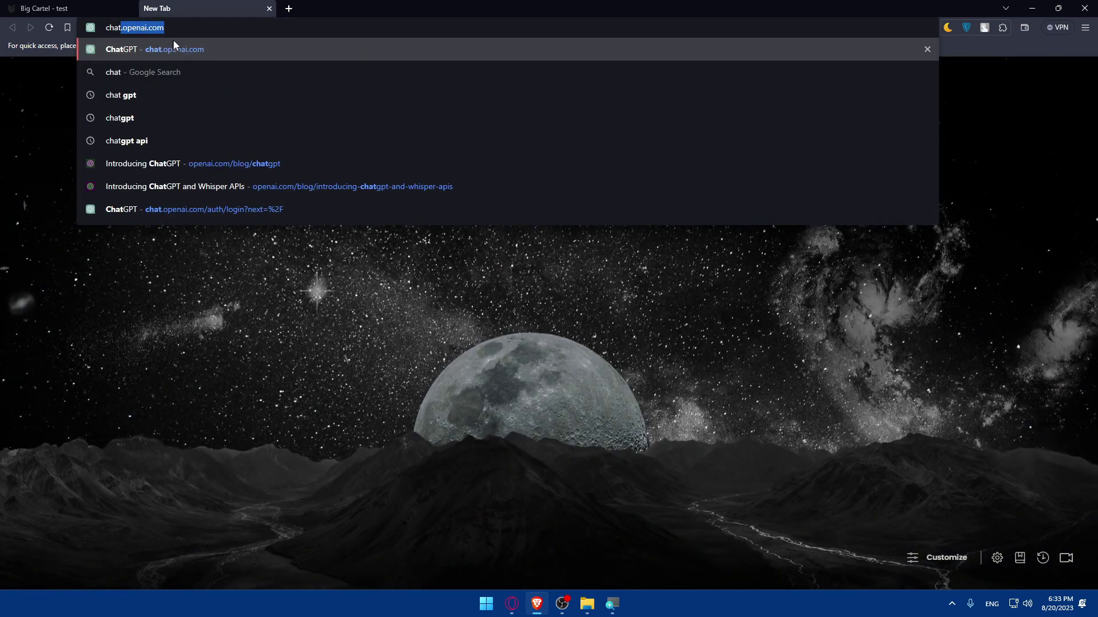
# - Open ChatGPT at chat.openai.com in a separate browser tab and start a new chat
pyautogui.write('op')
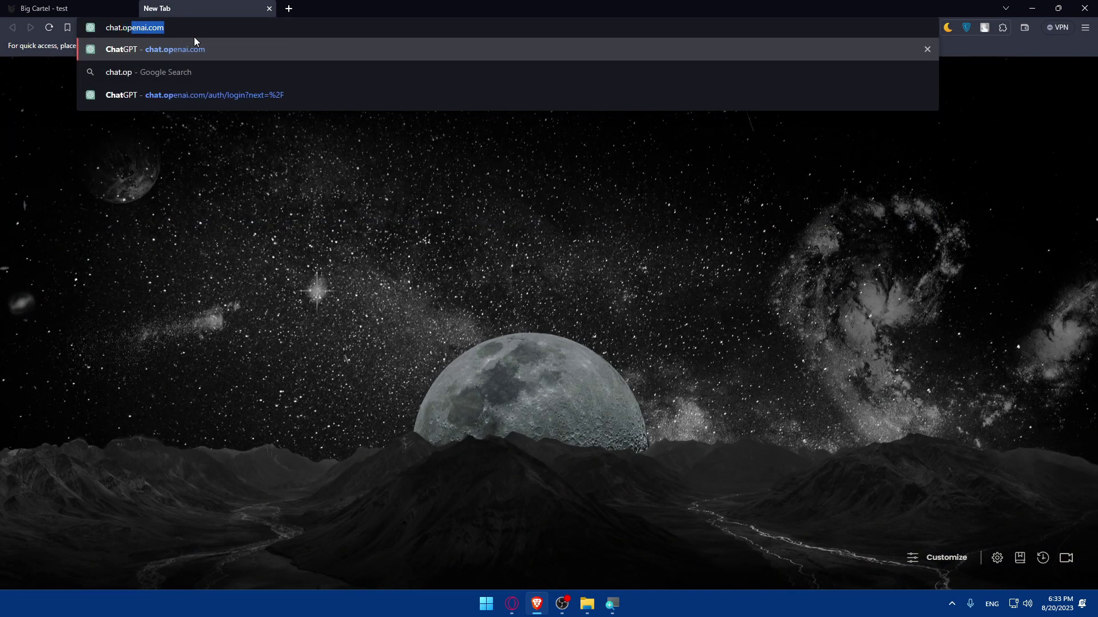
pyautogui.write('enai.')
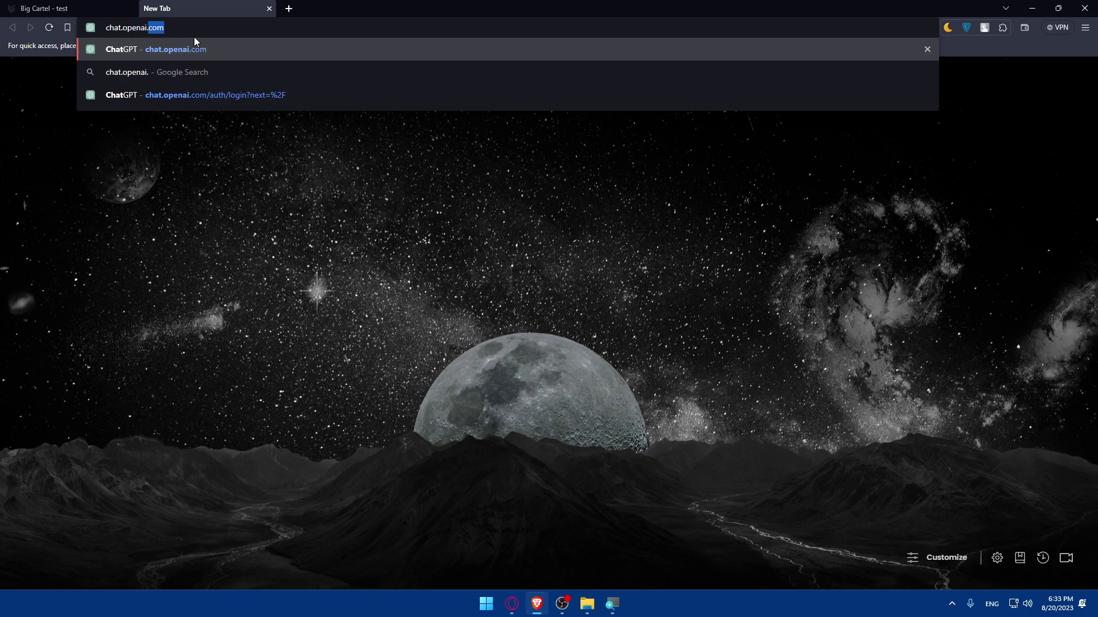
pyautogui.press('Return')
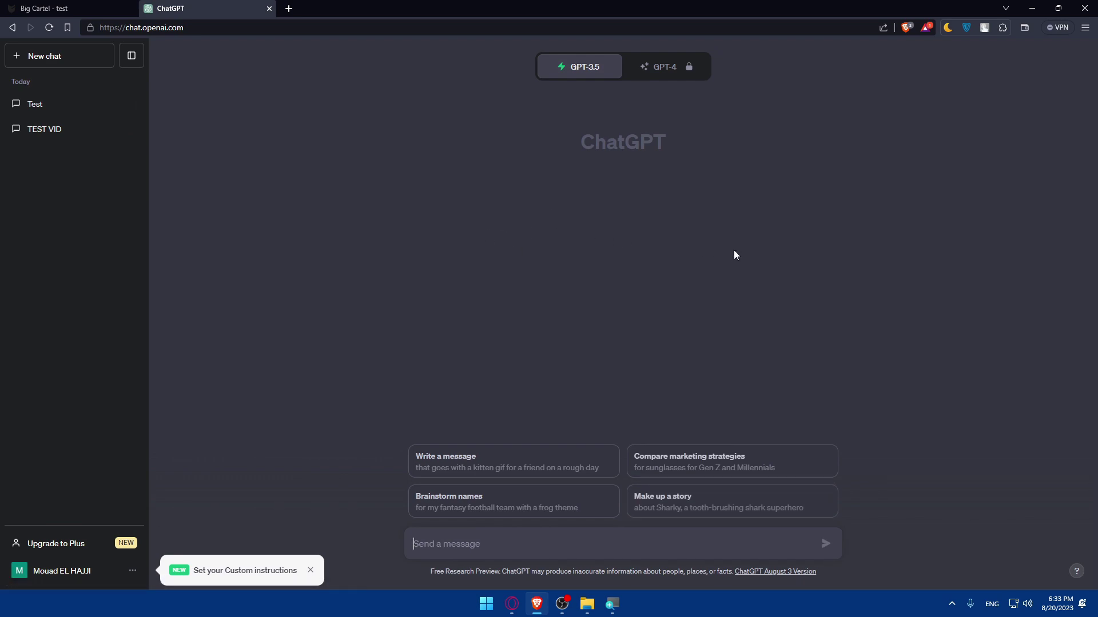
pyautogui.click(53, 59)
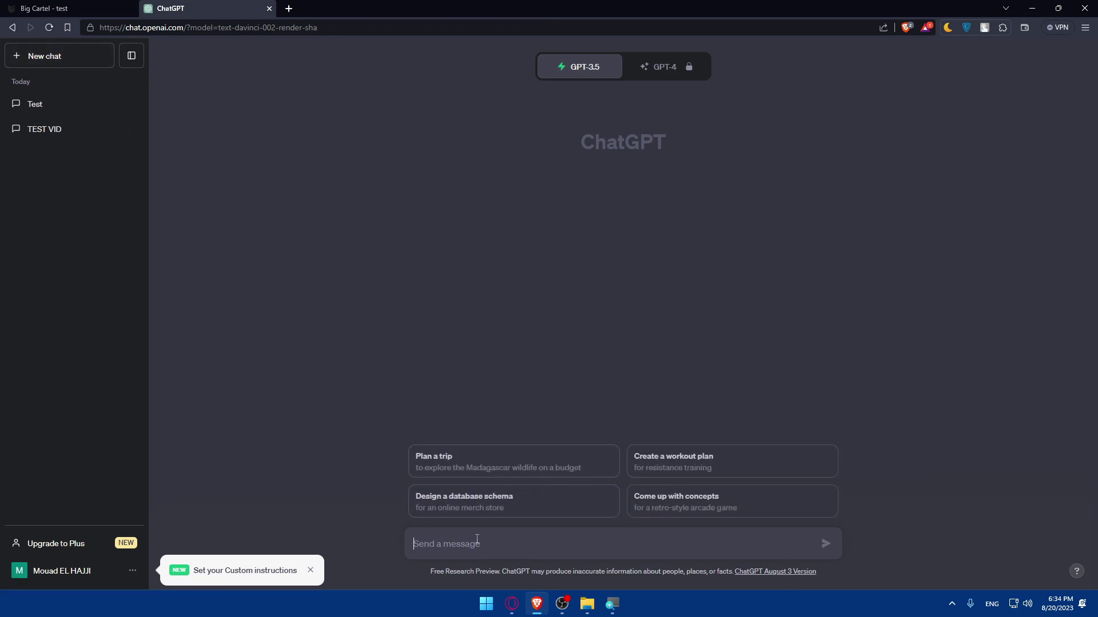
# - Ask ChatGPT to create a product description for a digital picture
pyautogui.write('create')
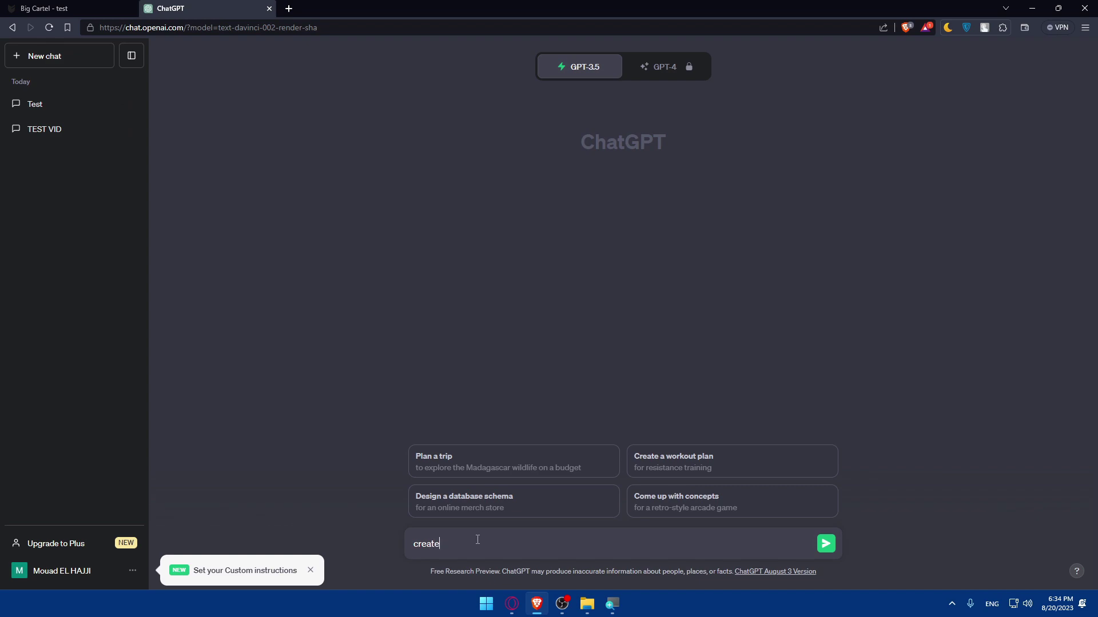
pyautogui.write(' for me a description of a pro')
pyautogui.write('duct')
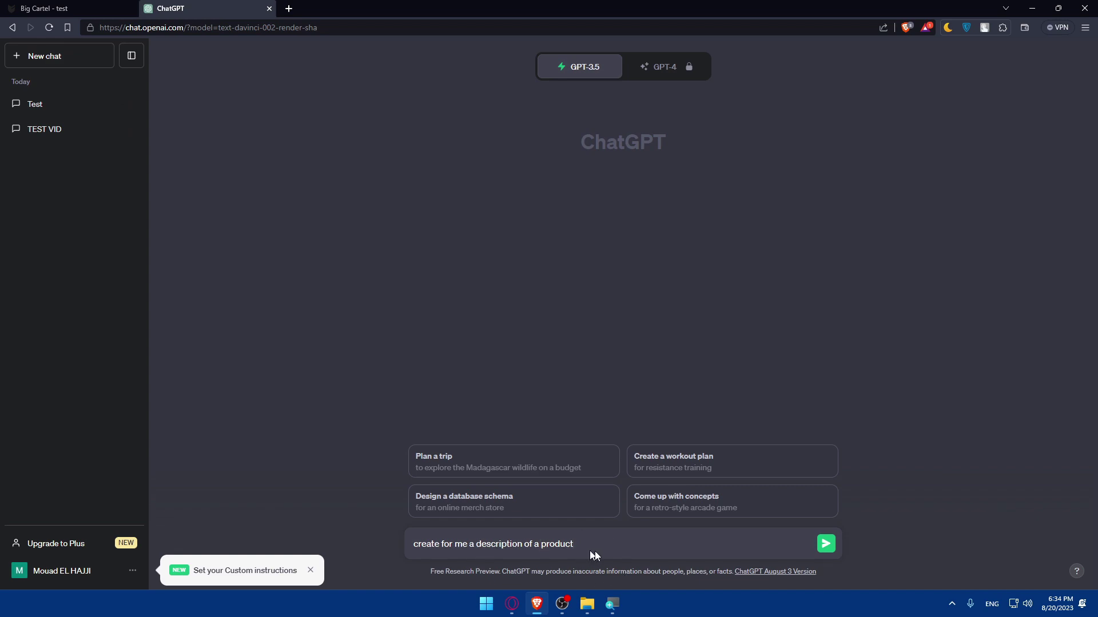
pyautogui.write('digital picture')
pyautogui.click(826, 543)
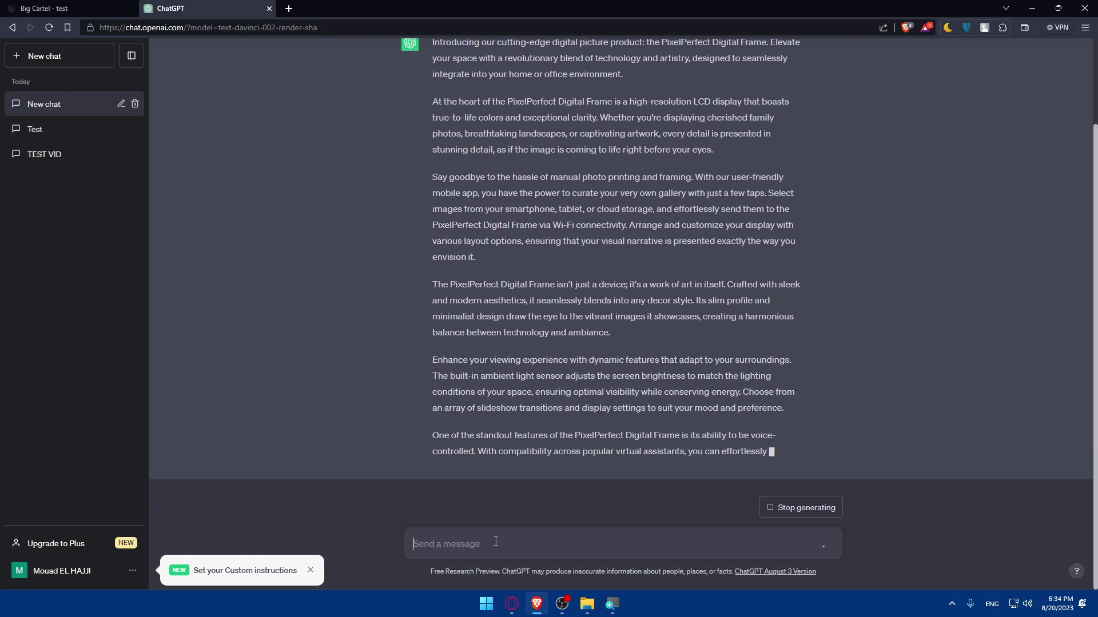
# - Ask ChatGPT to shorten the generated description with the message "make it more shorter"
pyautogui.write('make ')
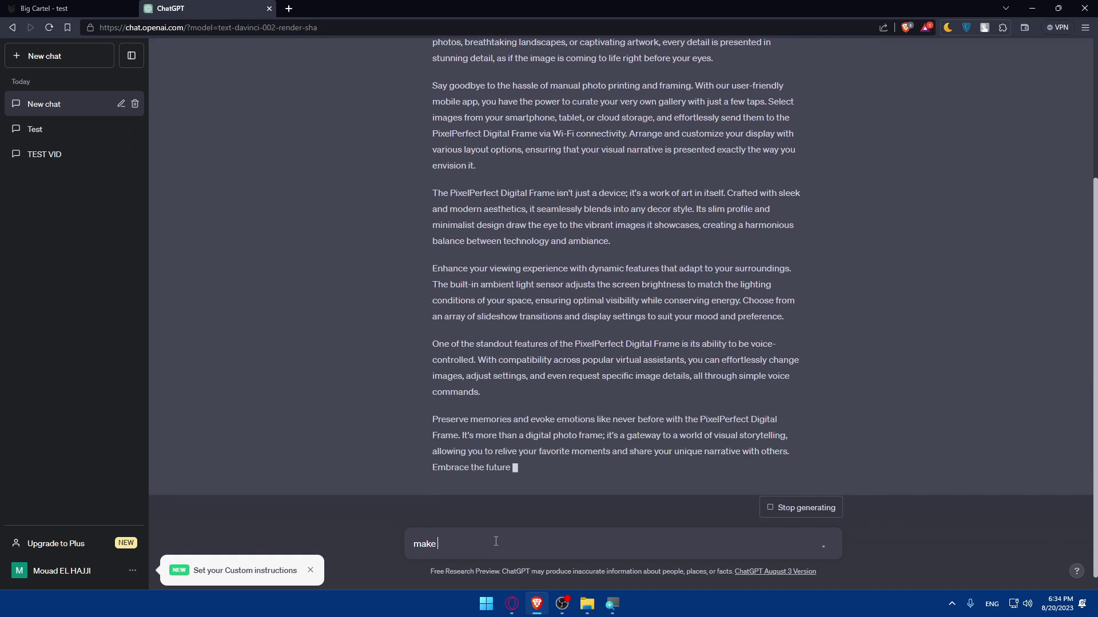
pyautogui.write('it more shorter')
pyautogui.press('Return')
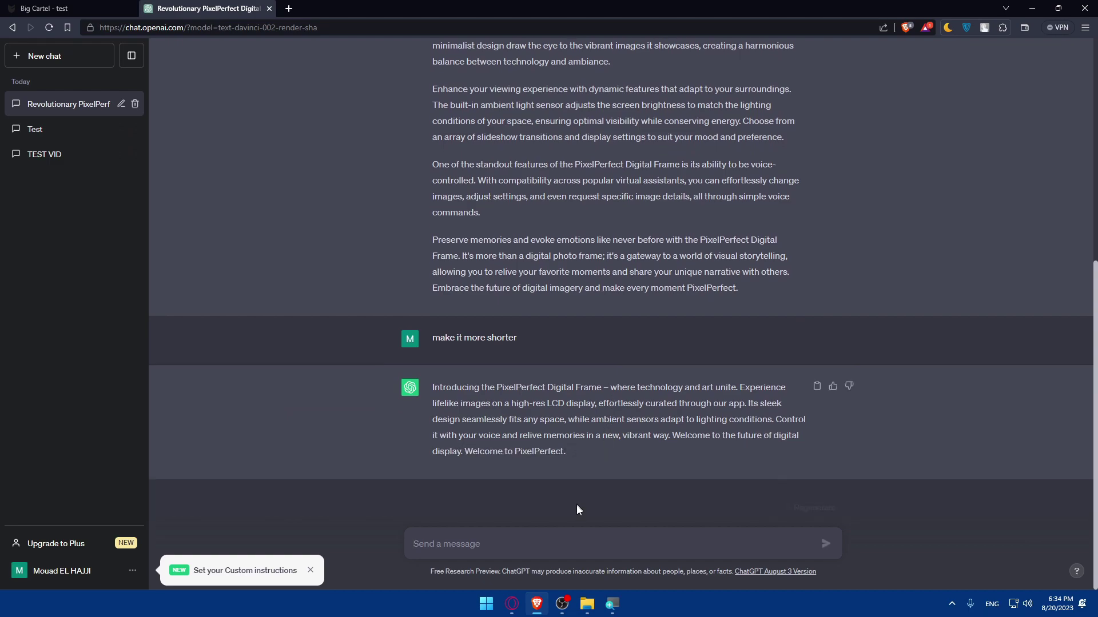
# - Select the whole text of ChatGPT's shortened description and go back to the Big Cartel product form
pyautogui.moveTo(581, 450); pyautogui.dragTo(440, 375)
pyautogui.moveTo(619, 389); pyautogui.dragTo(608, 399)
pyautogui.moveTo(530, 462); pyautogui.dragTo(472, 387)
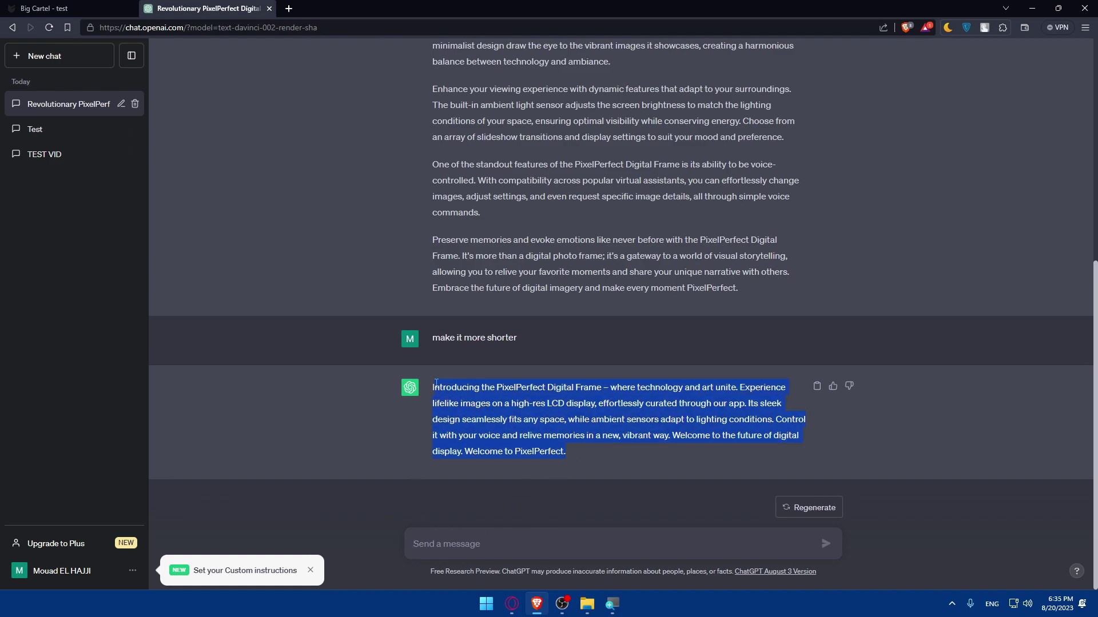
pyautogui.hotkey('ctrl', 'shift', 'Tab')
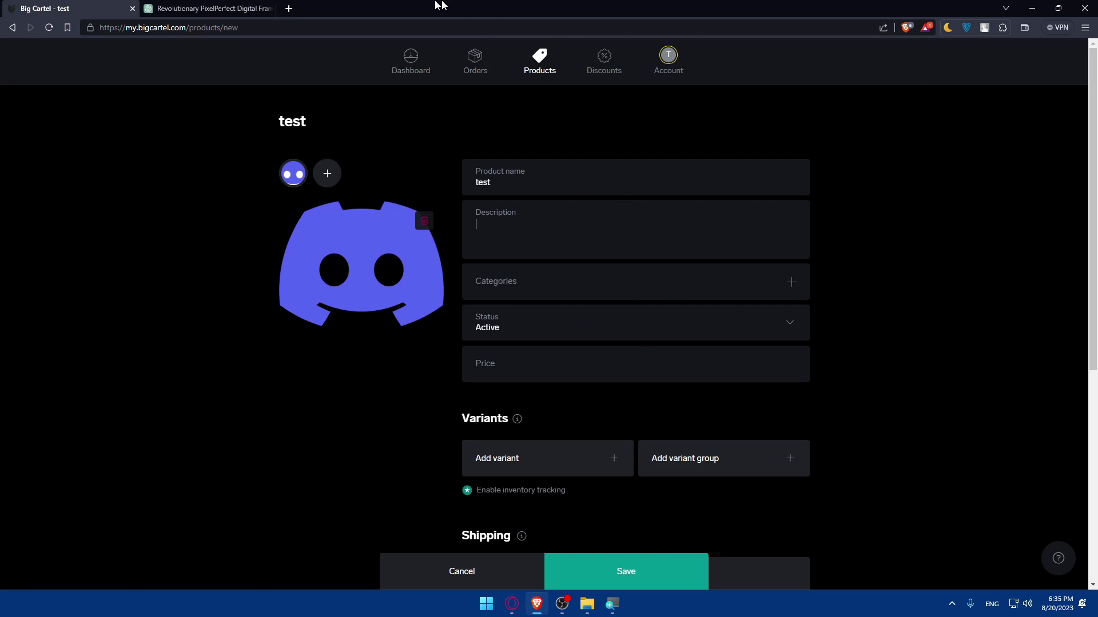
# - Delete the ChatGPT conversation about the digital frame and close the ChatGPT tab
pyautogui.click(213, 6)
pyautogui.click(135, 104)
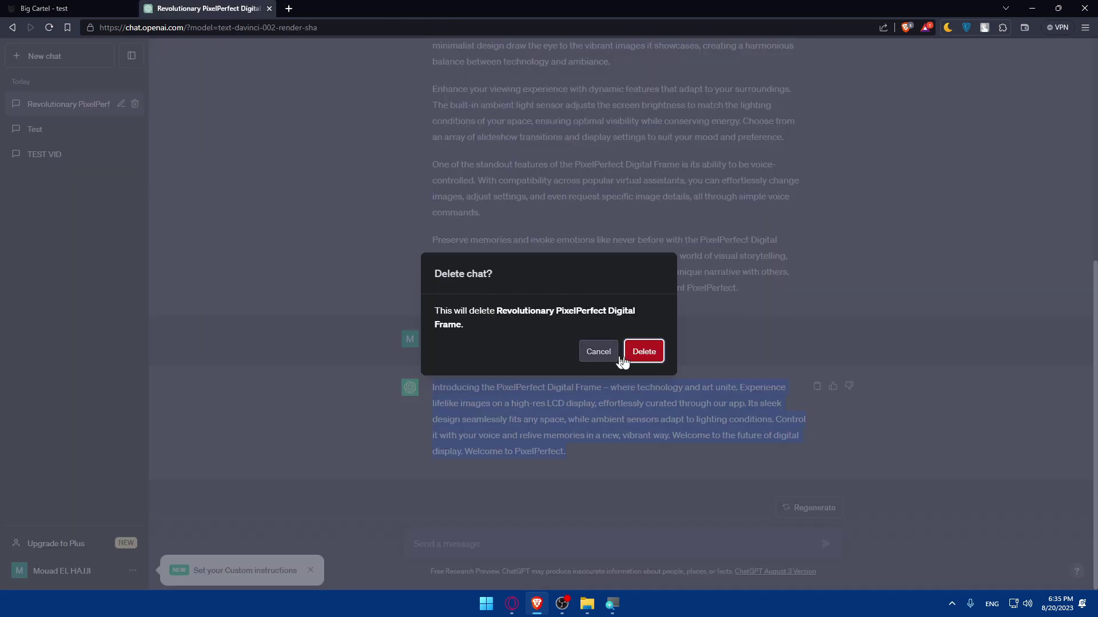
pyautogui.click(637, 350)
pyautogui.click(269, 8)
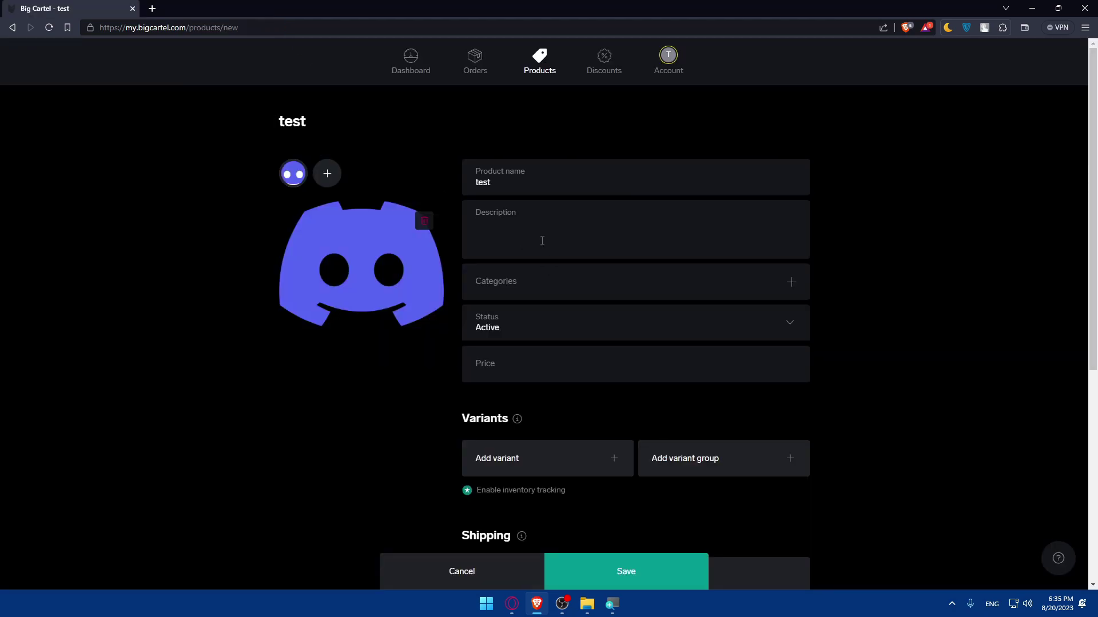
# - Enter "a hand made product" as the product's description
pyautogui.write('hnad')
pyautogui.press('BackSpace')
pyautogui.write('and made product')
pyautogui.tripleClick(490, 221)
pyautogui.click(578, 228)
# - Create a new product category named "digital products" from the product's category settings
pyautogui.click(790, 285)
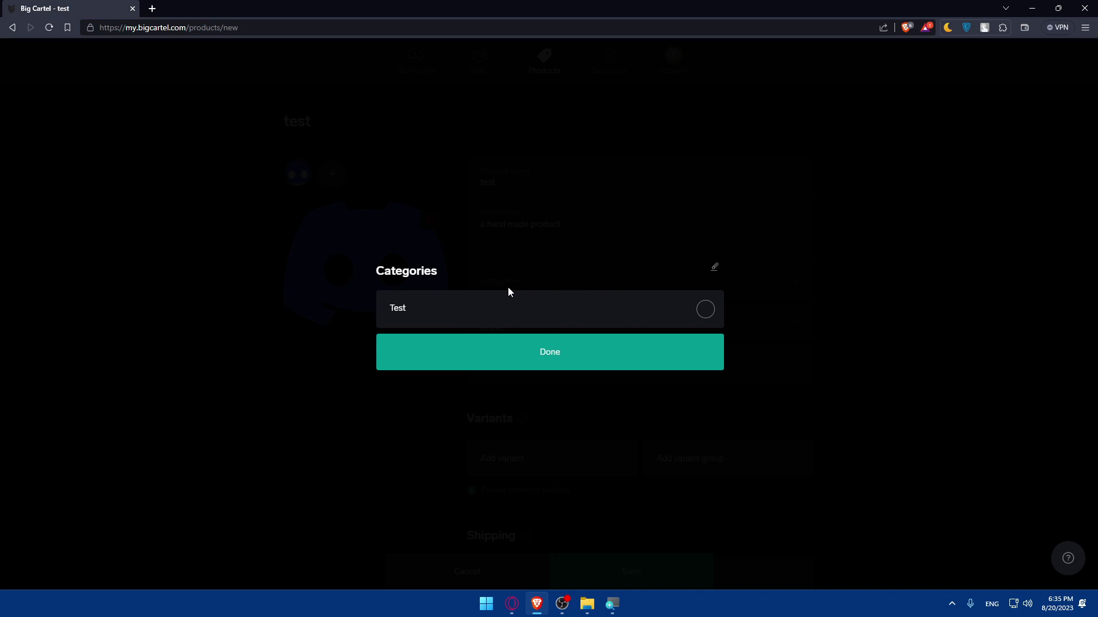
pyautogui.click(716, 272)
pyautogui.click(464, 320)
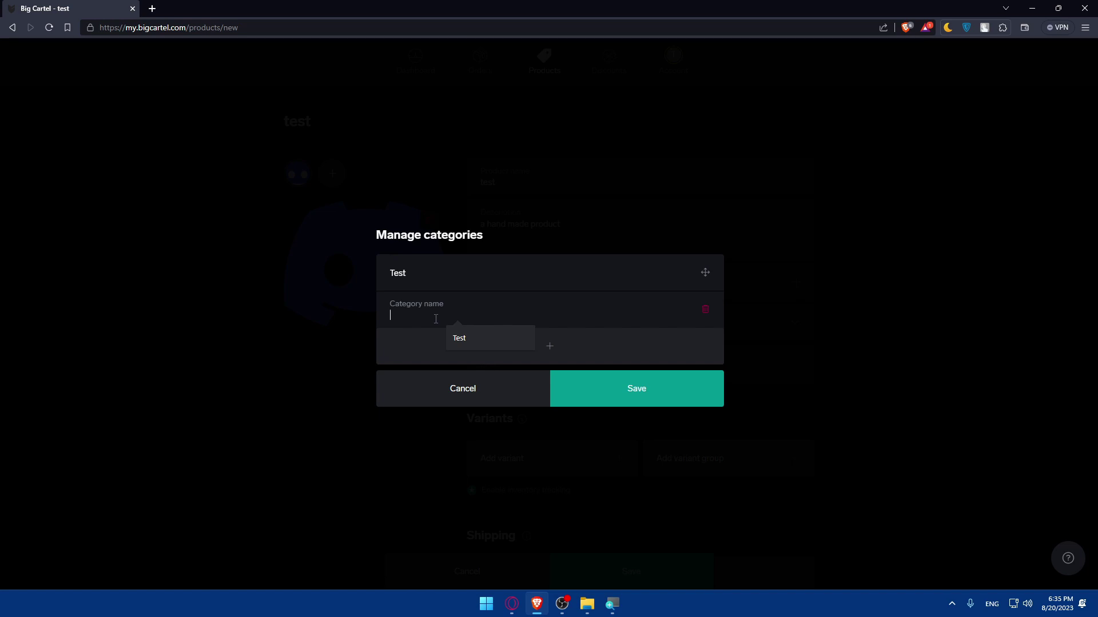
pyautogui.write('digital pro')
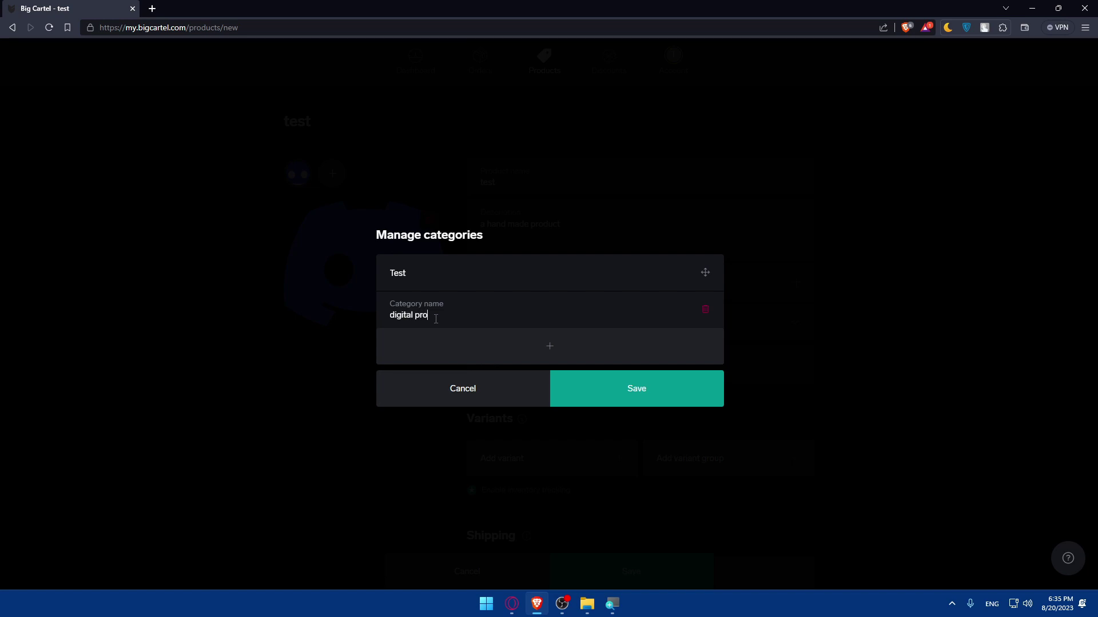
pyautogui.write('ducts')
pyautogui.click(653, 399)
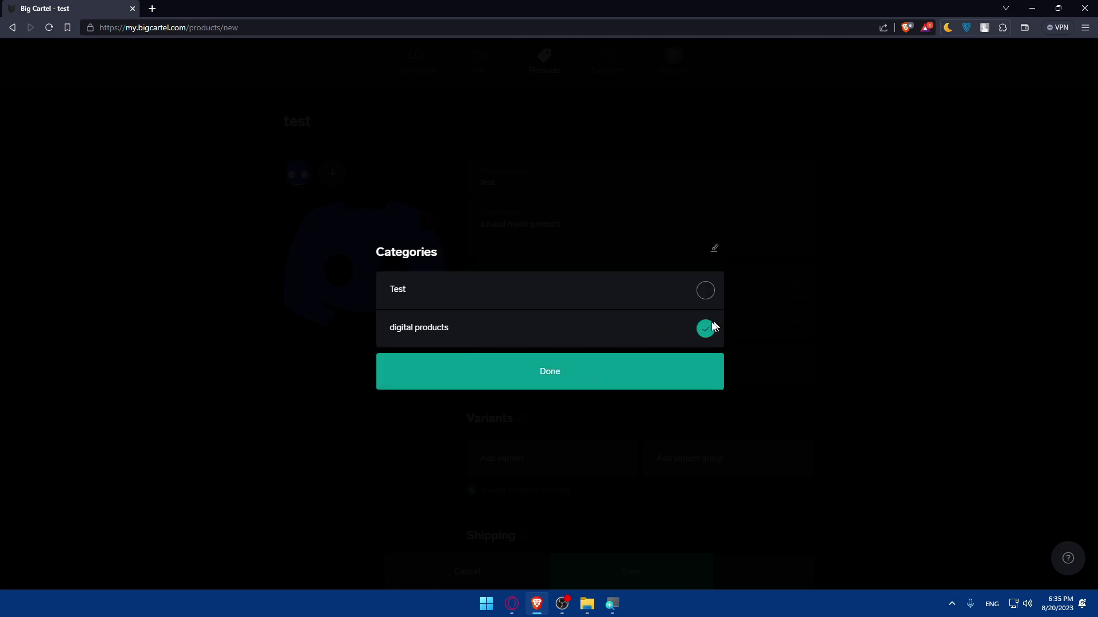
# - Assign only the "digital products" category to the product, leaving the Test category unselected
pyautogui.click(700, 299)
pyautogui.click(699, 299)
pyautogui.click(702, 296)
pyautogui.click(699, 297)
pyautogui.click(701, 327)
pyautogui.click(636, 375)
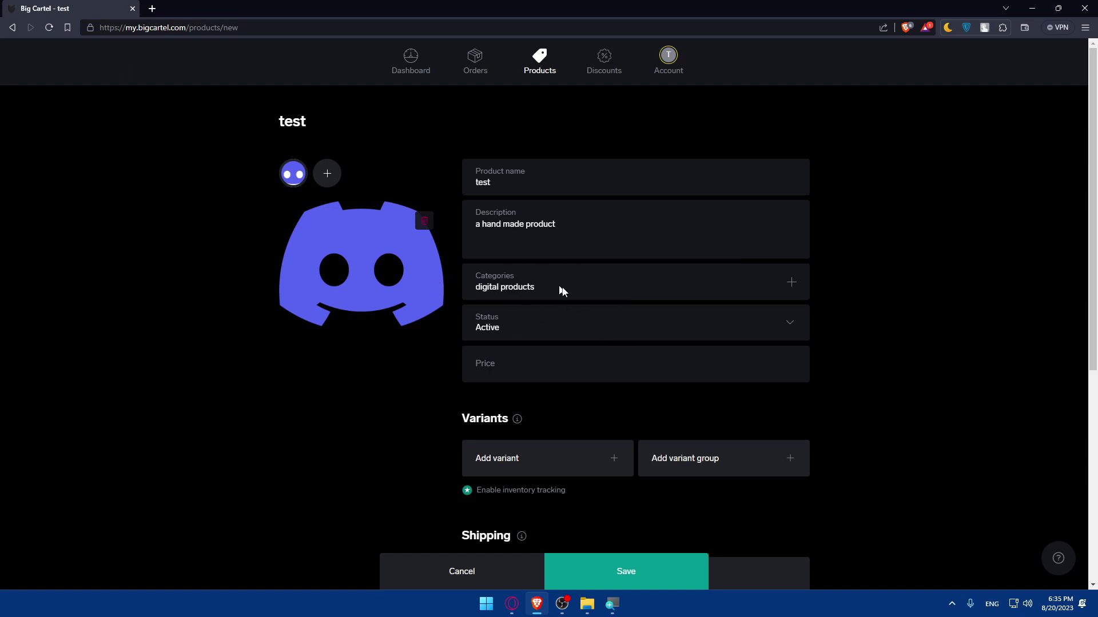
# - Keep the product's status as Active and set its price to $20.00
pyautogui.click(494, 330)
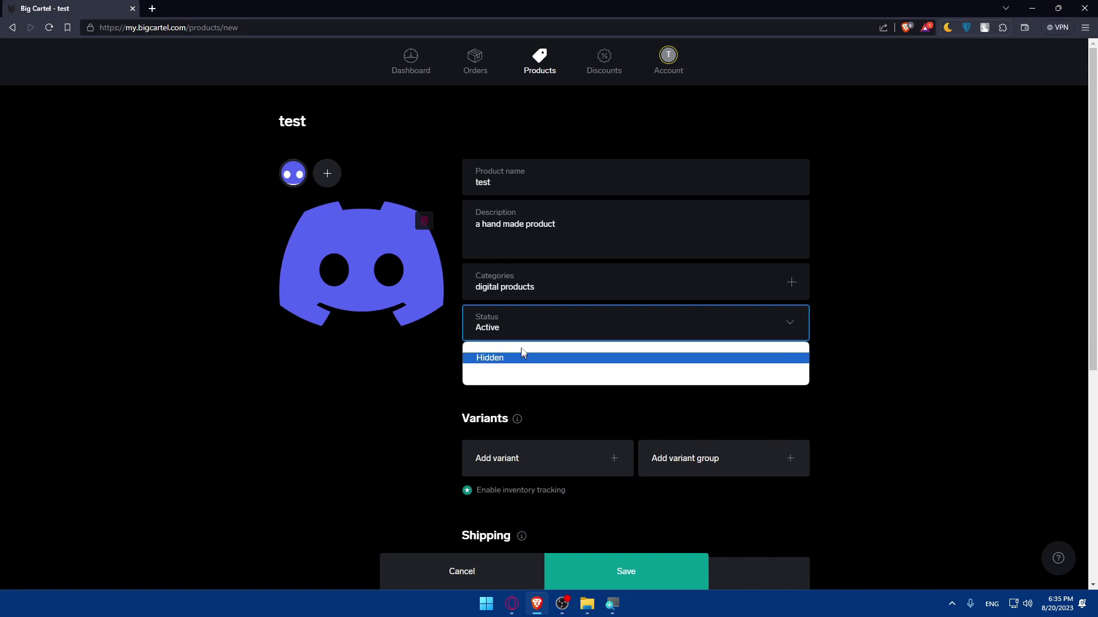
pyautogui.click(516, 351)
pyautogui.click(512, 361)
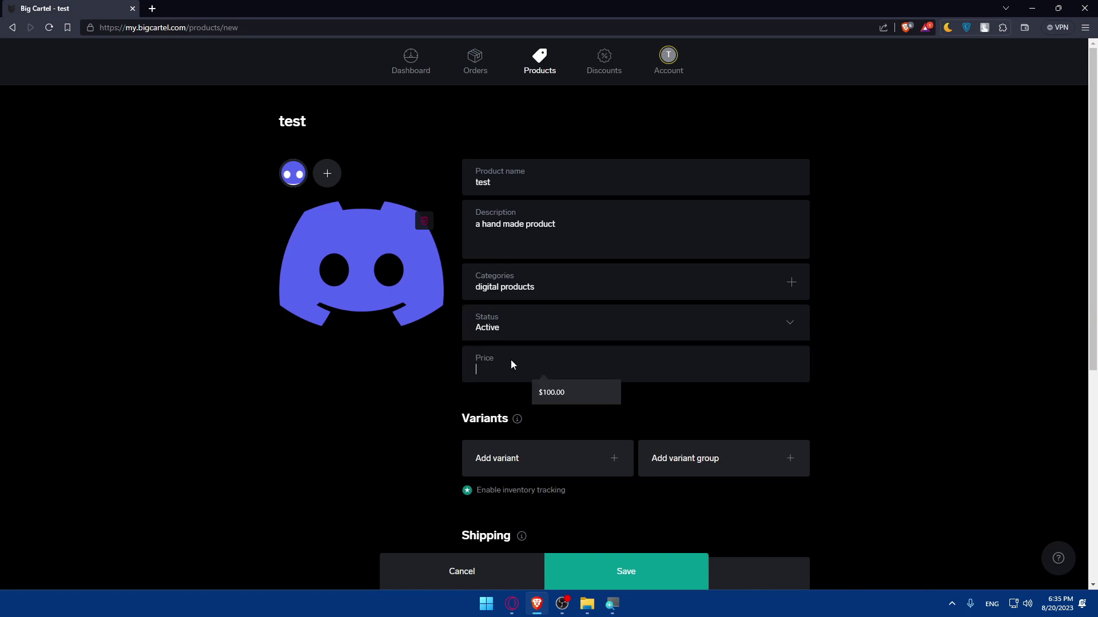
pyautogui.write('20')
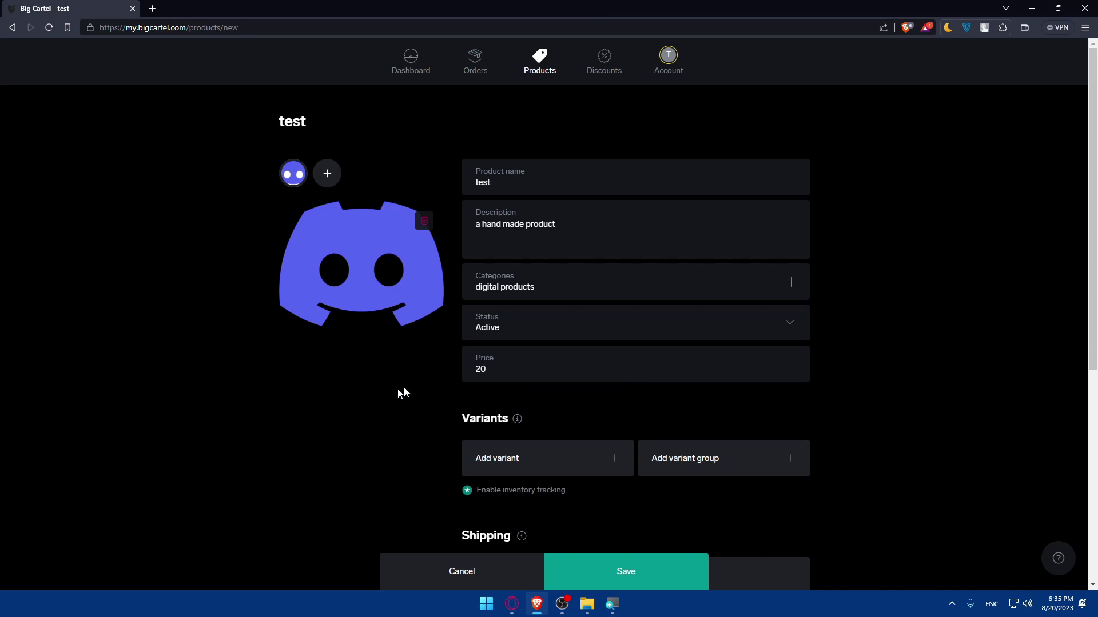
pyautogui.click(421, 385)
pyautogui.moveTo(510, 422)
pyautogui.scroll(-2, 511, 422)
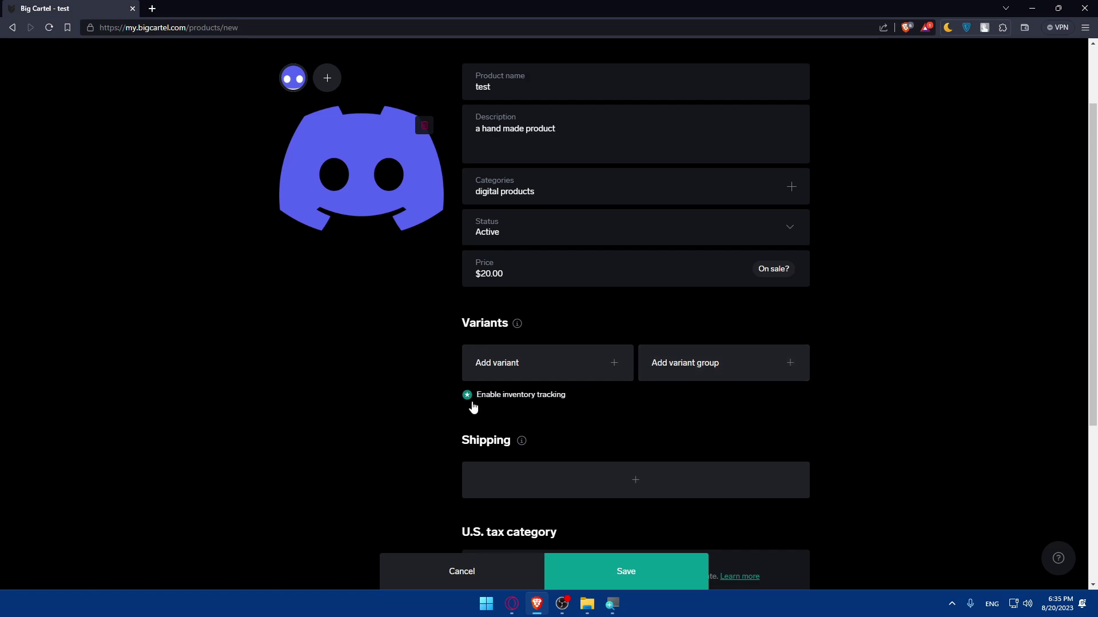
pyautogui.scroll(-2, 539, 400)
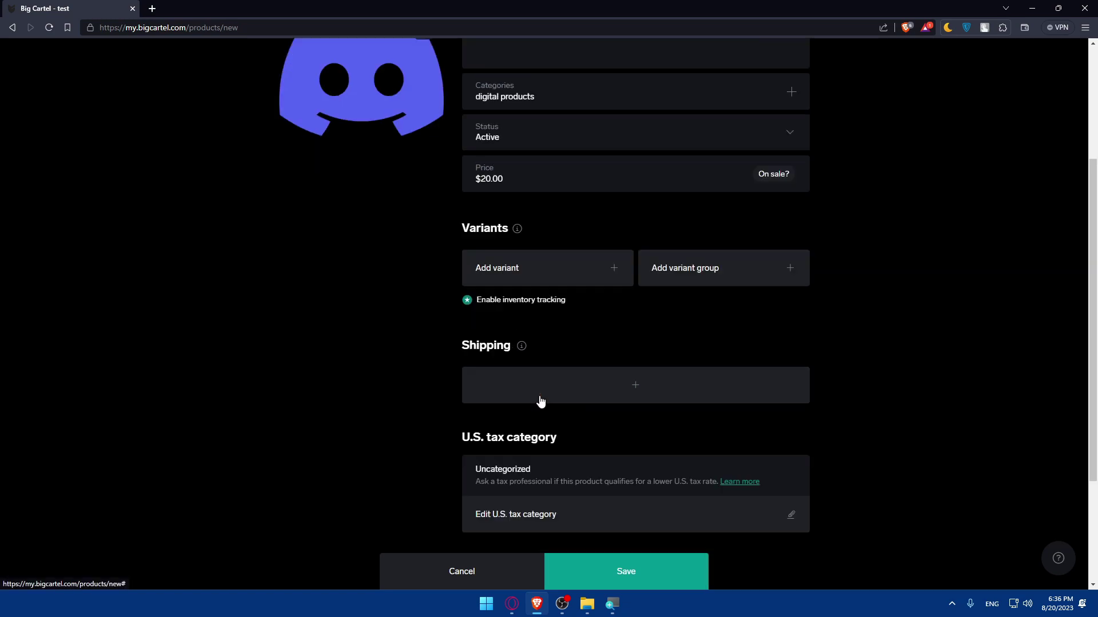
pyautogui.click(622, 389)
pyautogui.click(678, 388)
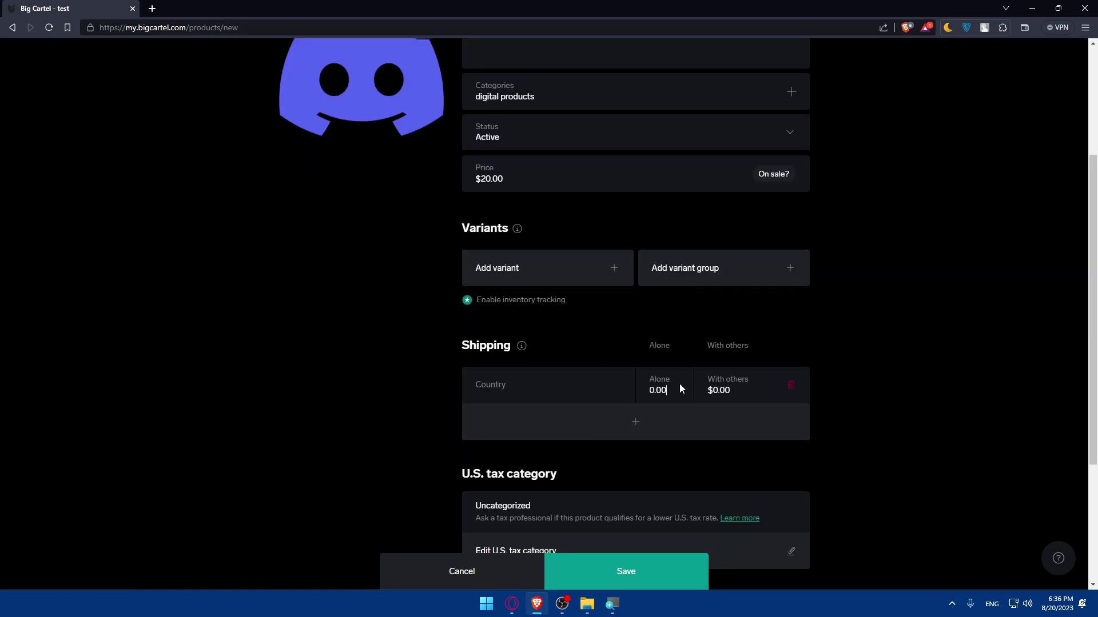
pyautogui.moveTo(678, 388); pyautogui.dragTo(654, 397)
pyautogui.click(608, 398)
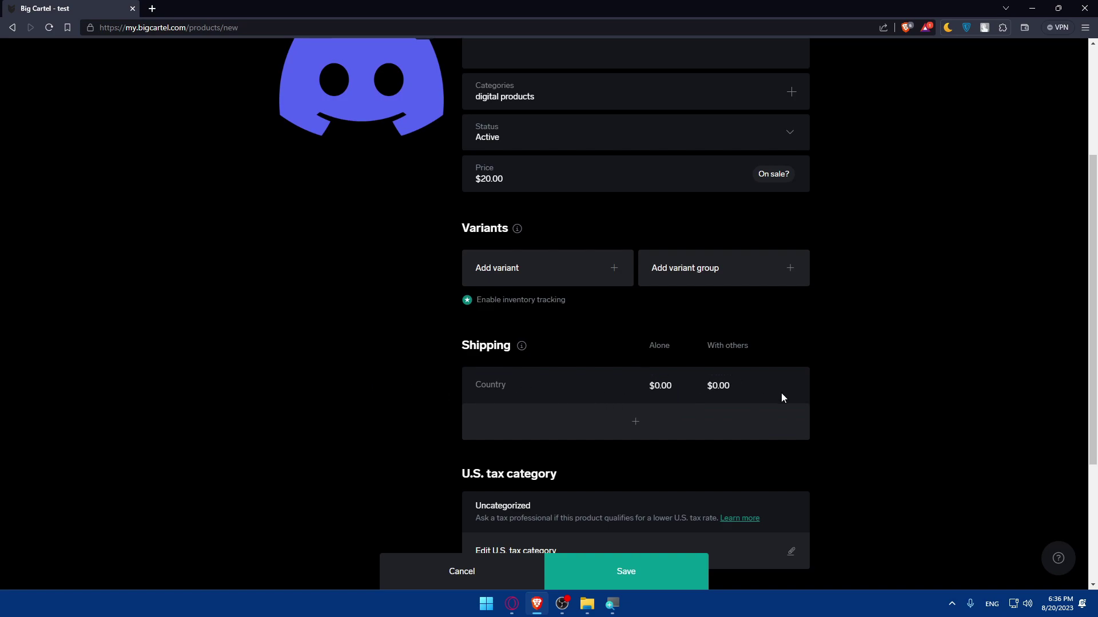
pyautogui.click(490, 387)
pyautogui.click(796, 395)
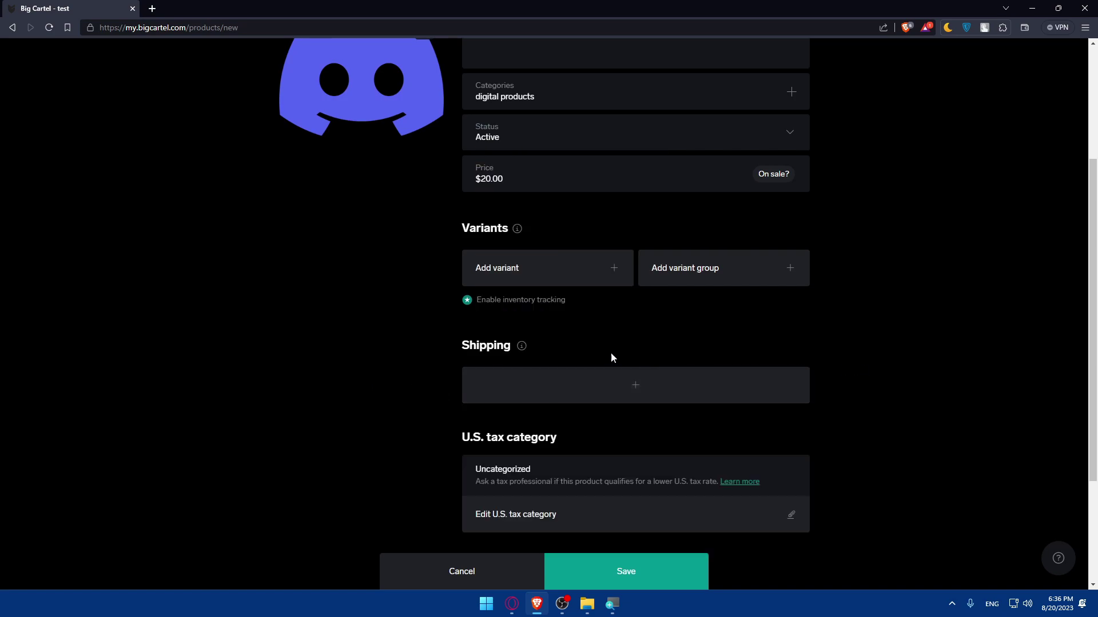
pyautogui.scroll(4, 755, 365)
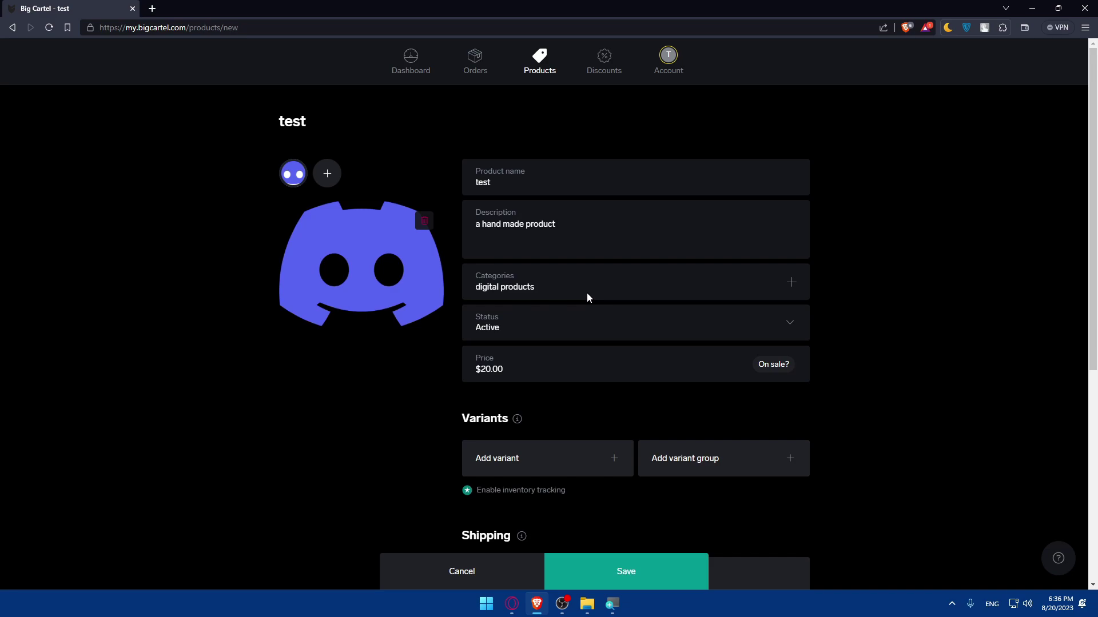
pyautogui.scroll(-6, 586, 294)
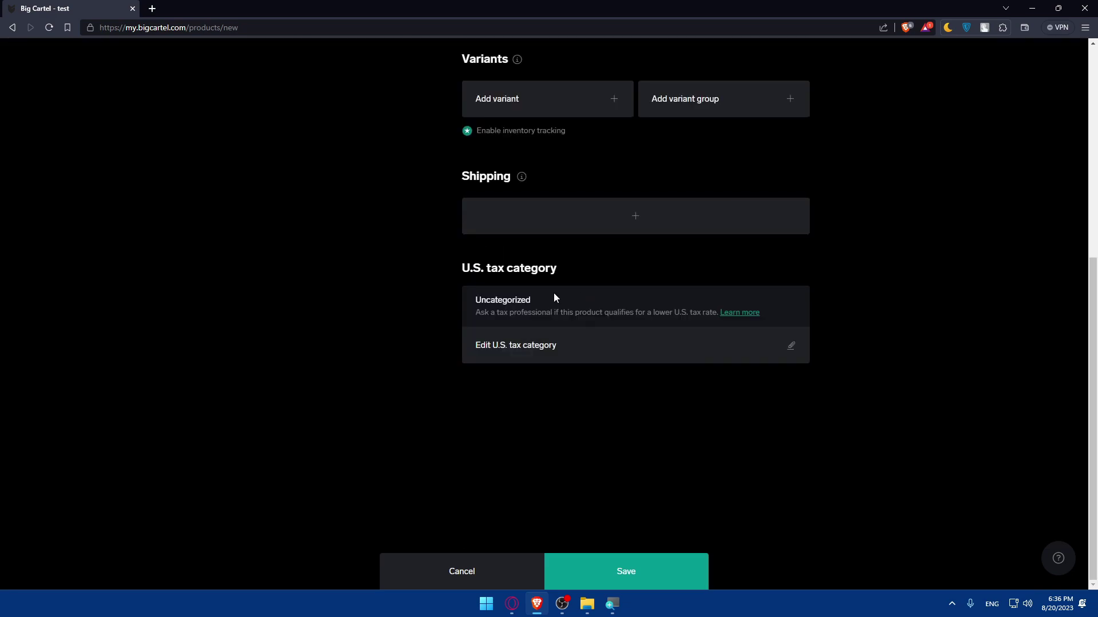
pyautogui.scroll(2, 549, 320)
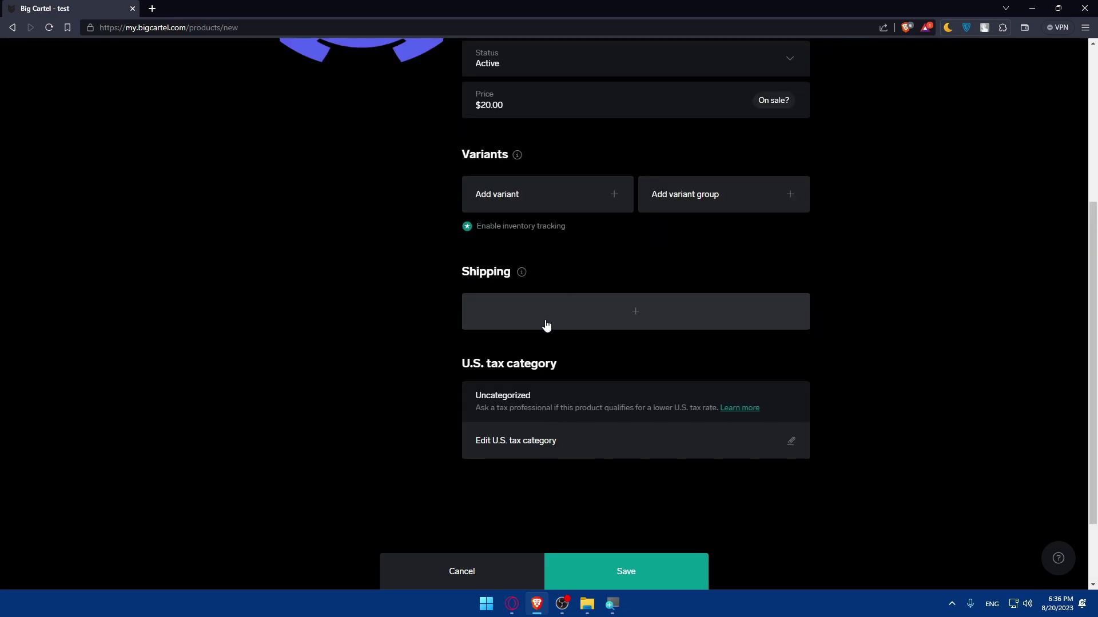
pyautogui.click(602, 325)
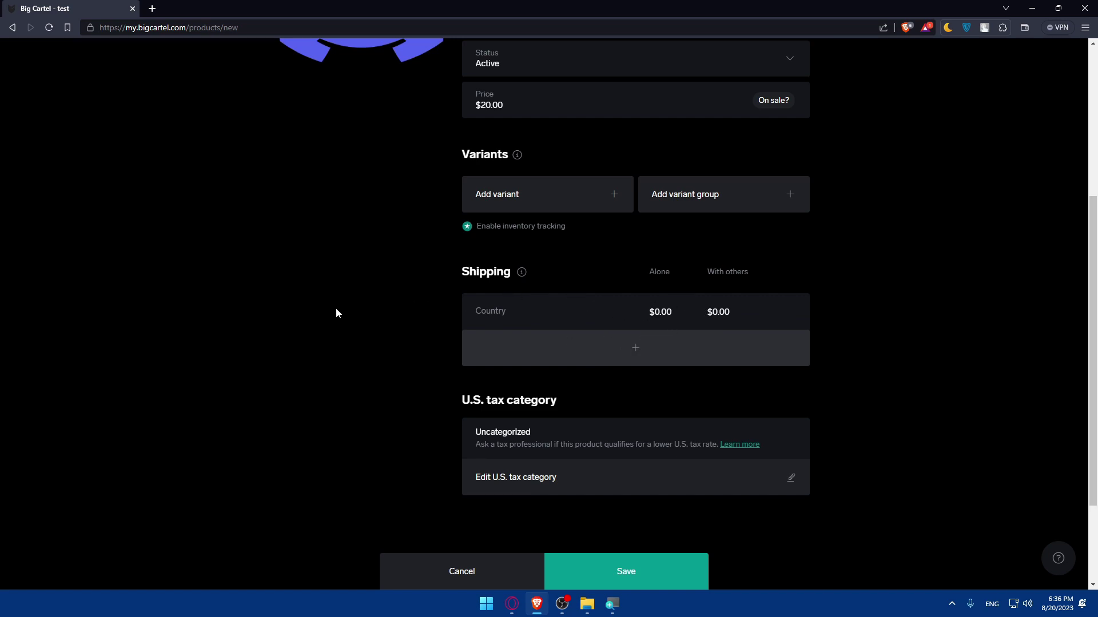
pyautogui.click(517, 311)
pyautogui.click(354, 313)
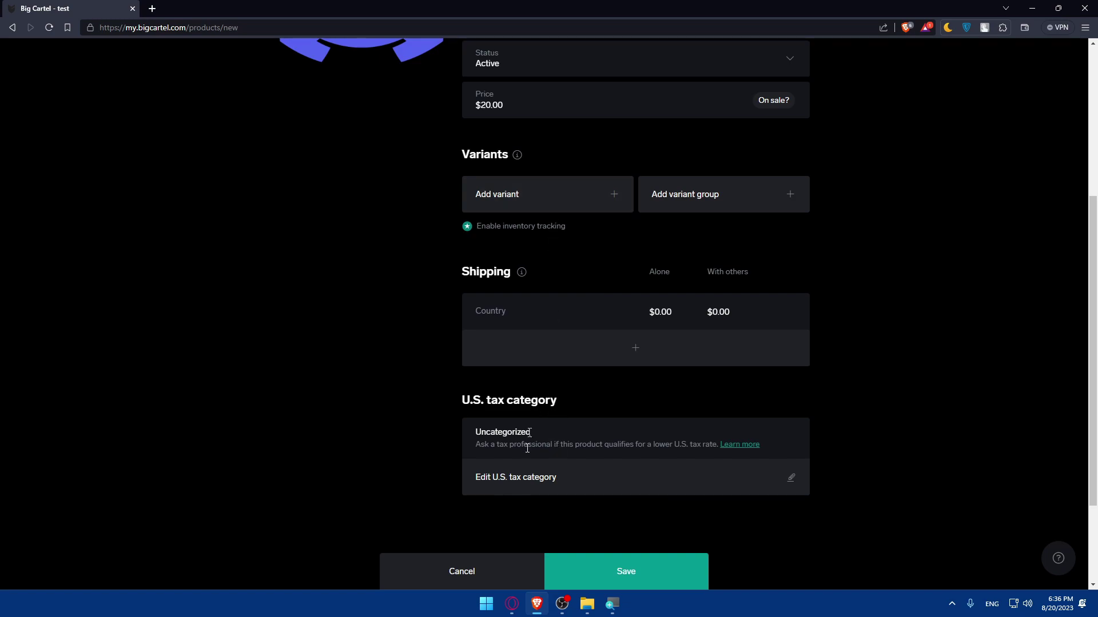
pyautogui.click(618, 317)
pyautogui.click(799, 316)
pyautogui.scroll(-2, 783, 312)
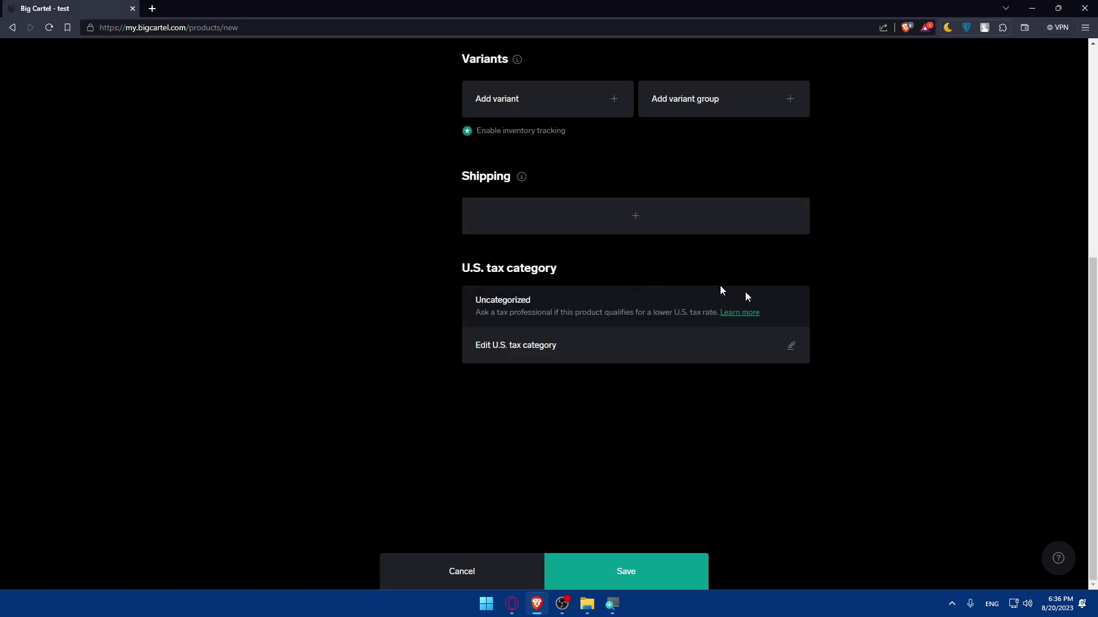
# - Rename the product to test0 and save it
pyautogui.moveTo(605, 274); pyautogui.dragTo(382, 277)
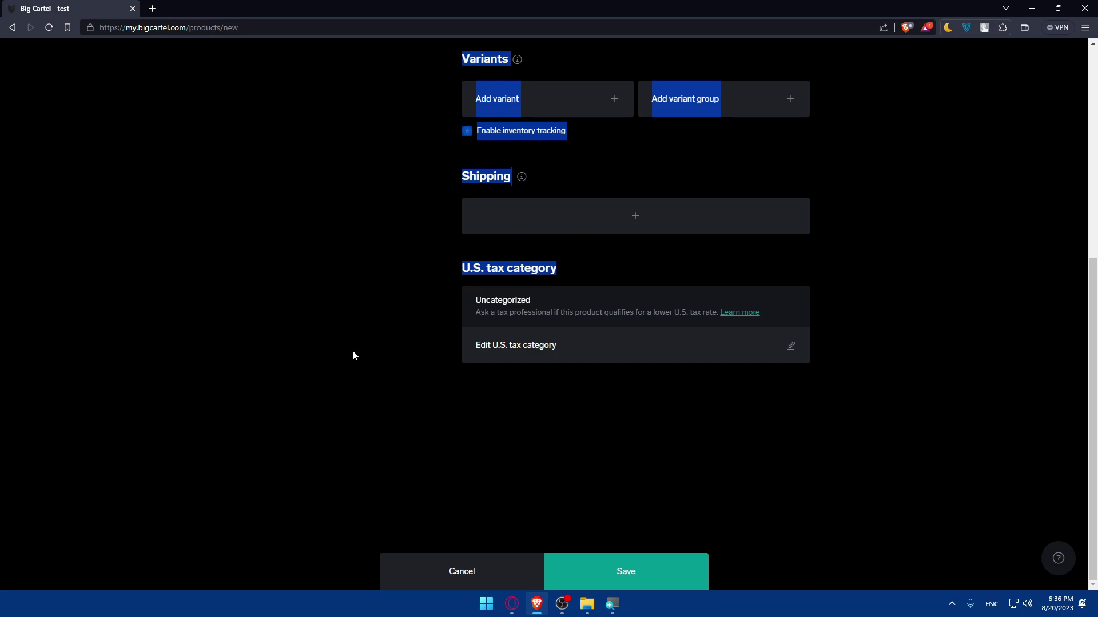
pyautogui.scroll(2, 353, 351)
pyautogui.scroll(-2, 353, 351)
pyautogui.click(605, 575)
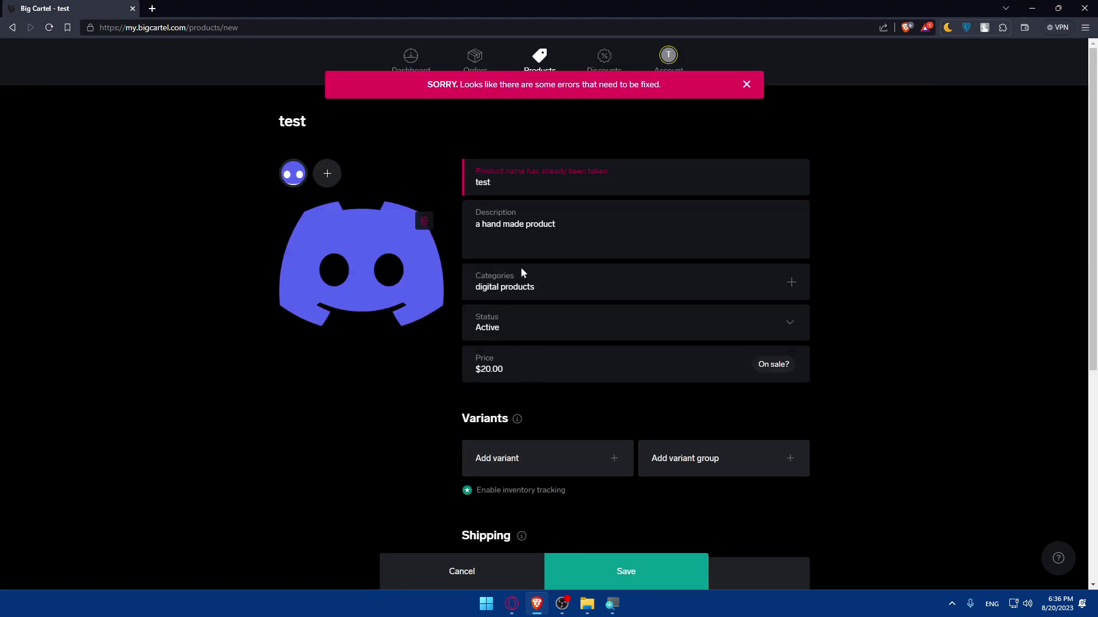
pyautogui.click(565, 162)
pyautogui.write('0')
pyautogui.scroll(-5, 600, 343)
pyautogui.click(636, 574)
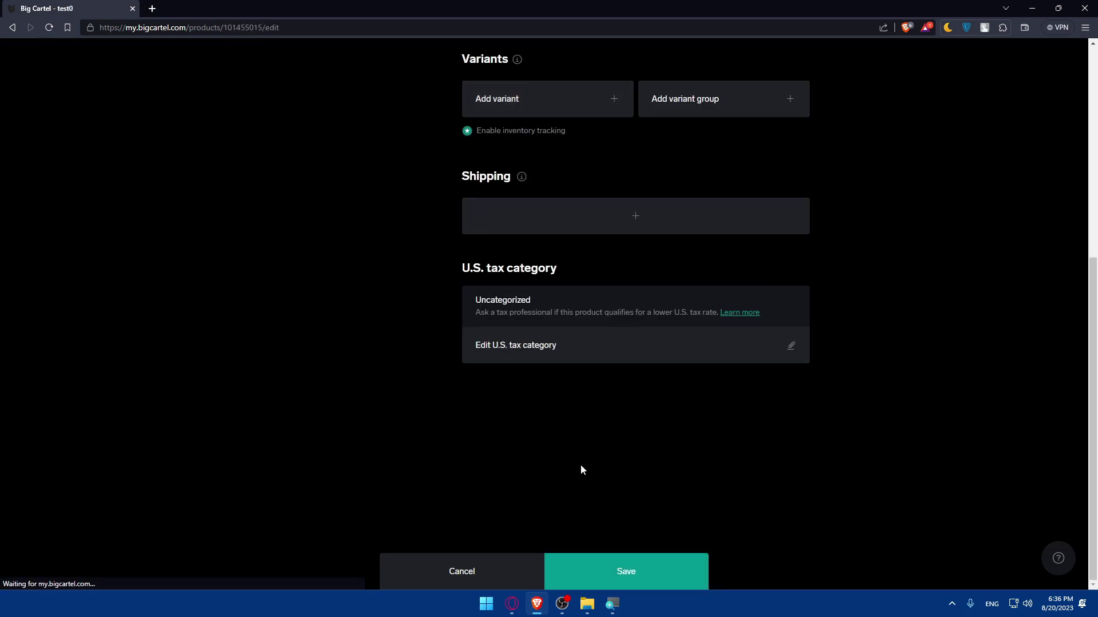
# - Open the shop's design editor from the account page and view the test0 product in the storefront preview
pyautogui.click(669, 58)
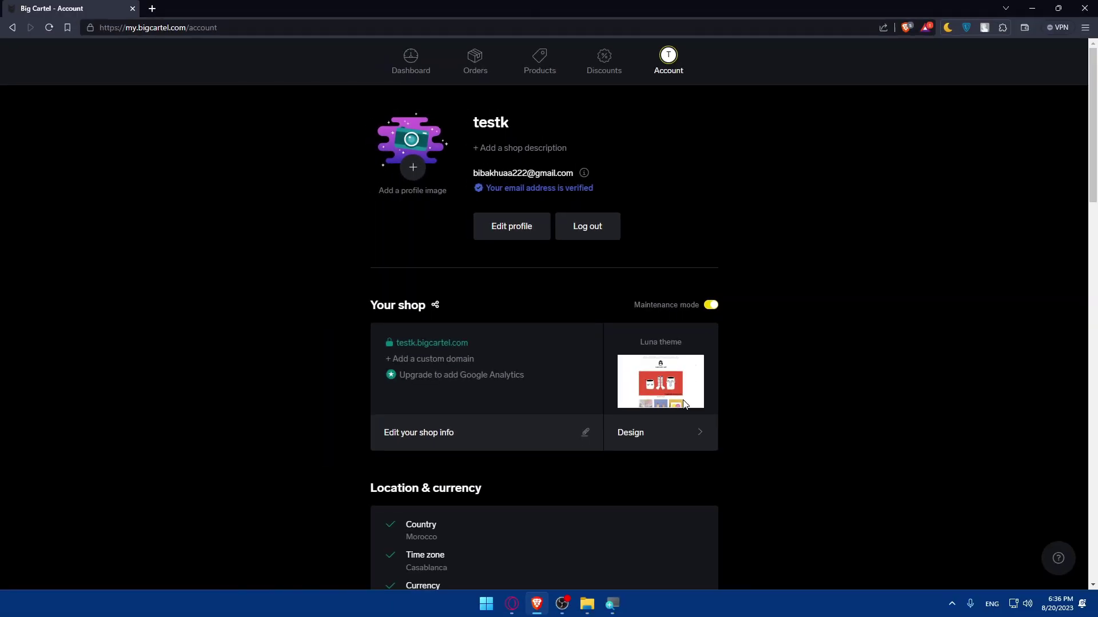
pyautogui.click(693, 429)
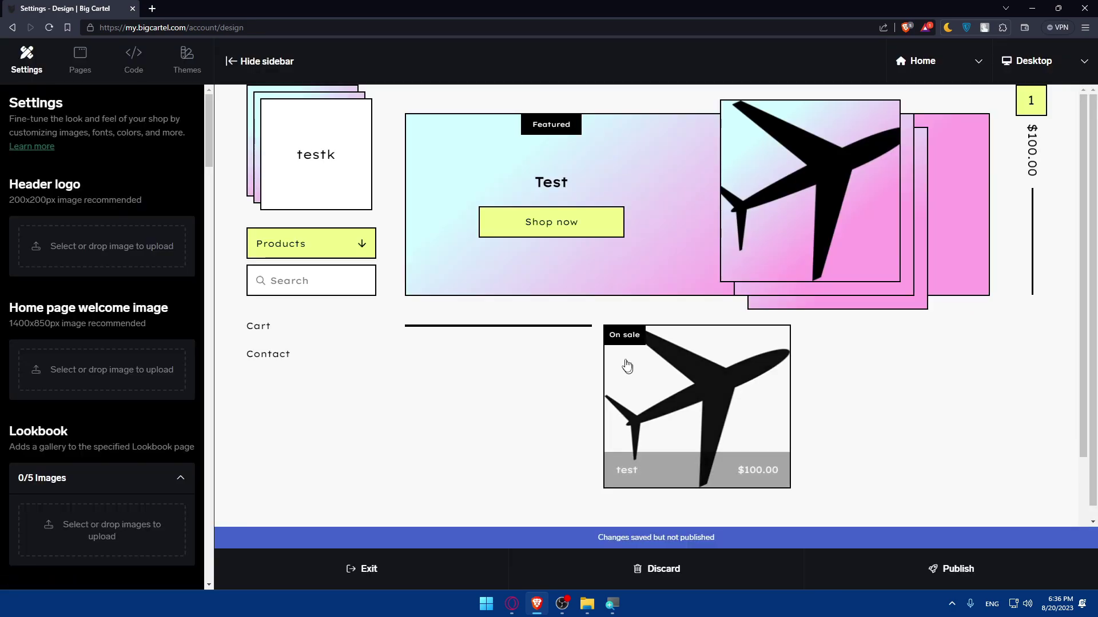
pyautogui.scroll(-2, 562, 340)
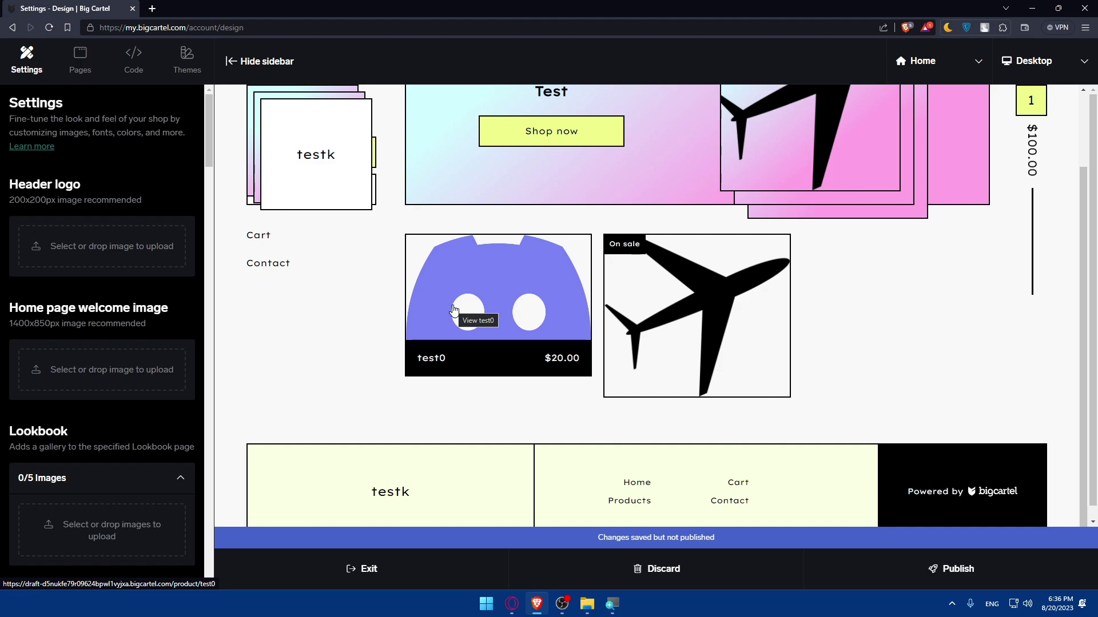
# - Compare the order of the products in the product list with their order in the storefront preview
pyautogui.hotkey('alt', 'Left')
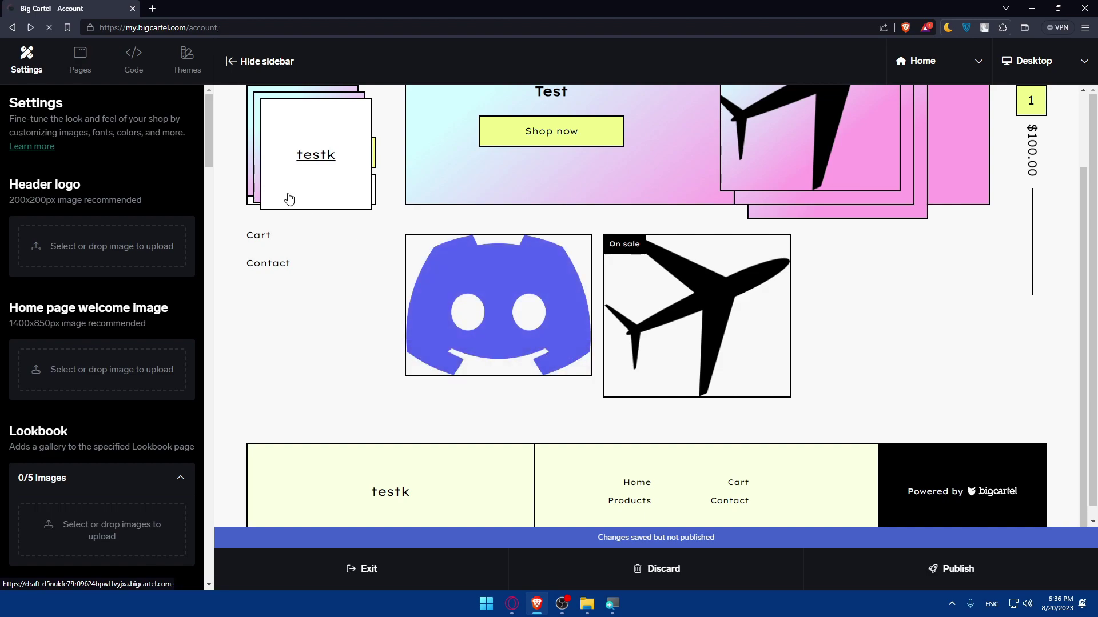
pyautogui.click(539, 58)
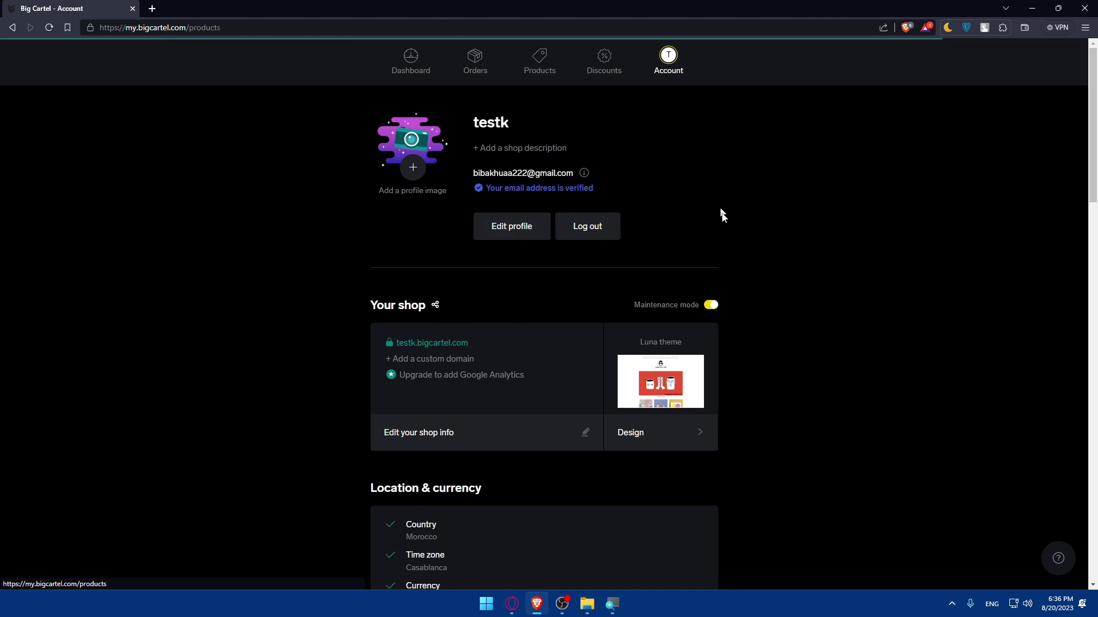
pyautogui.click(672, 57)
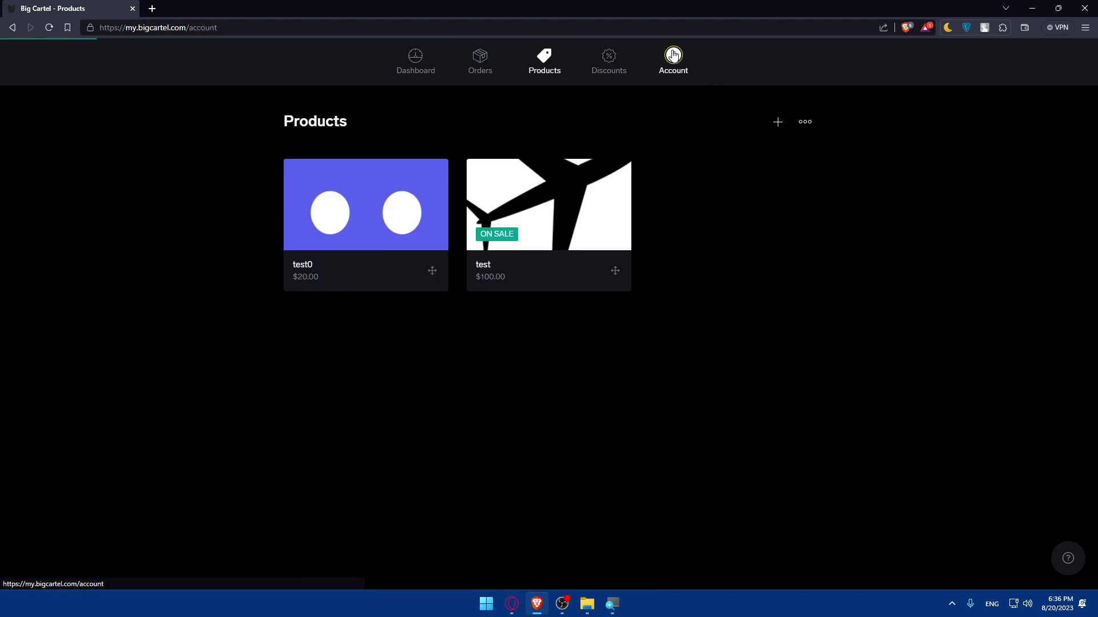
pyautogui.click(660, 443)
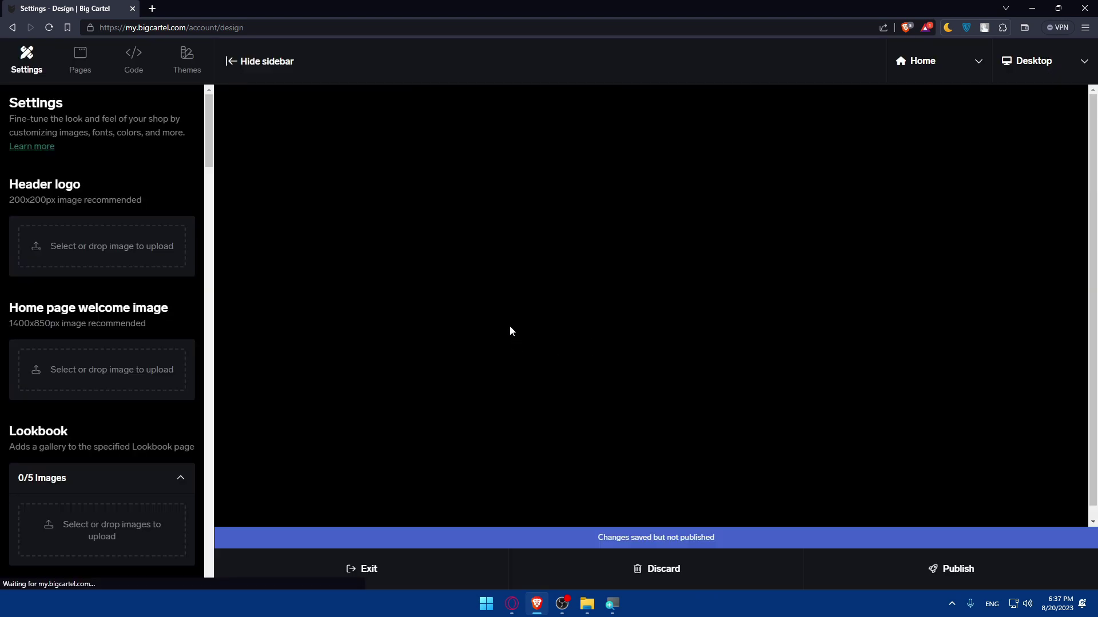
pyautogui.scroll(-2, 561, 343)
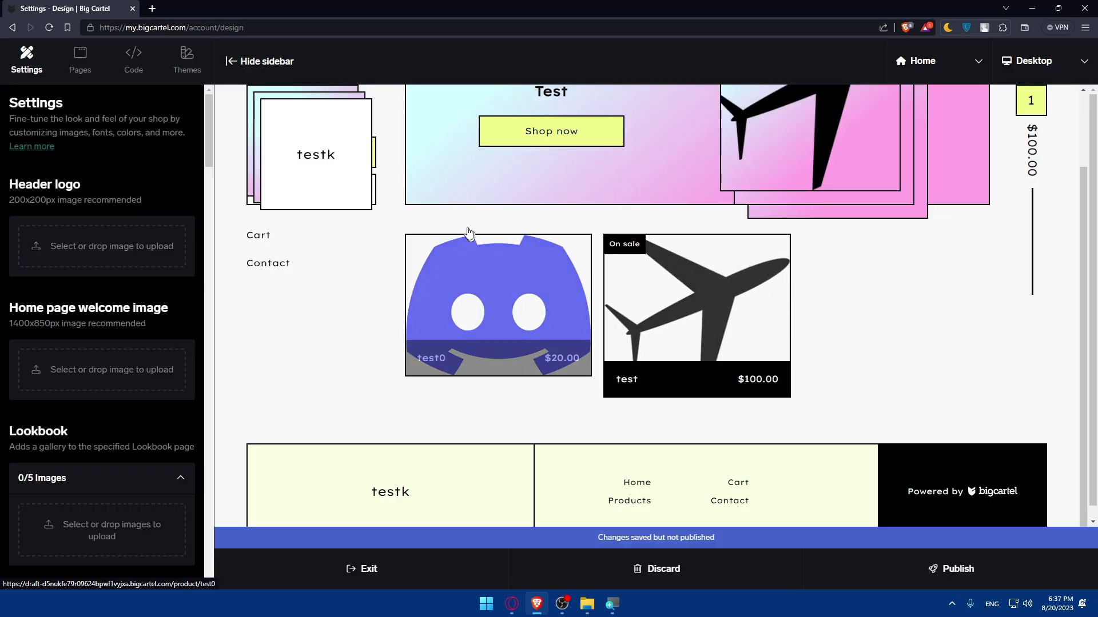
# - Reorder the product list so that the test product comes before test0
pyautogui.hotkey('alt', 'Left')
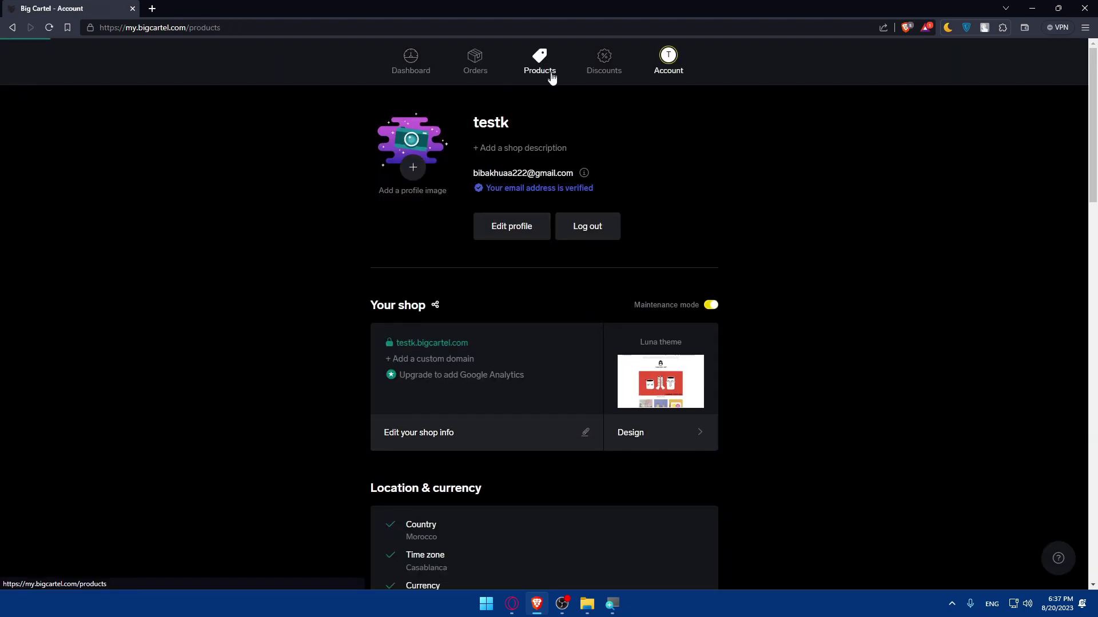
pyautogui.click(548, 66)
pyautogui.moveTo(433, 271); pyautogui.dragTo(643, 274)
pyautogui.moveTo(438, 271); pyautogui.dragTo(396, 243)
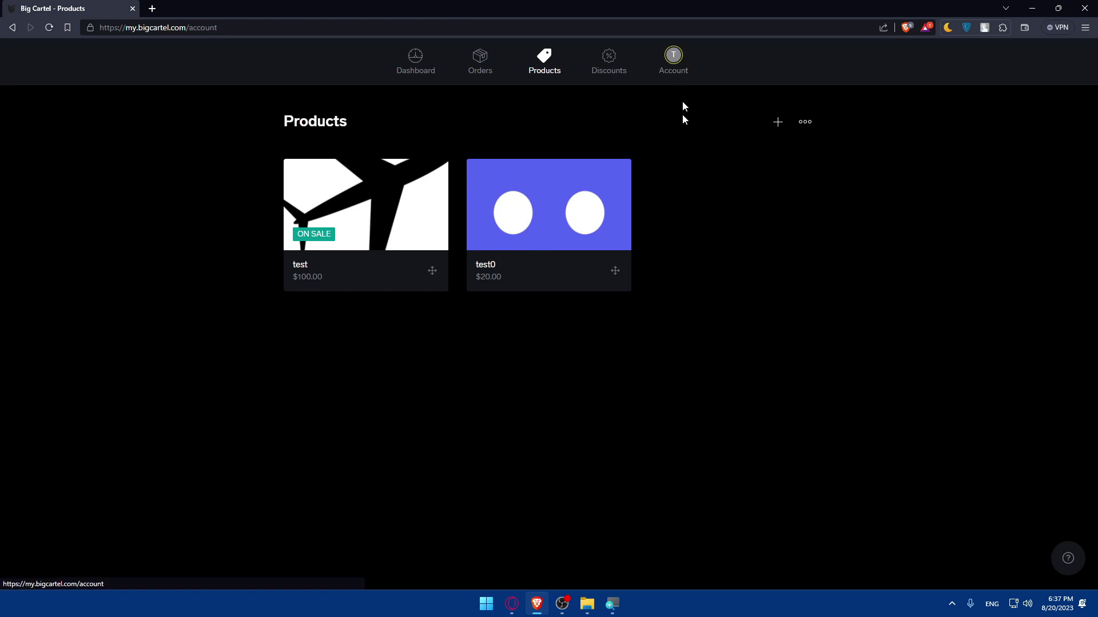
# - Check the new product order in the design editor's storefront preview and return to the account page
pyautogui.click(680, 73)
pyautogui.click(642, 379)
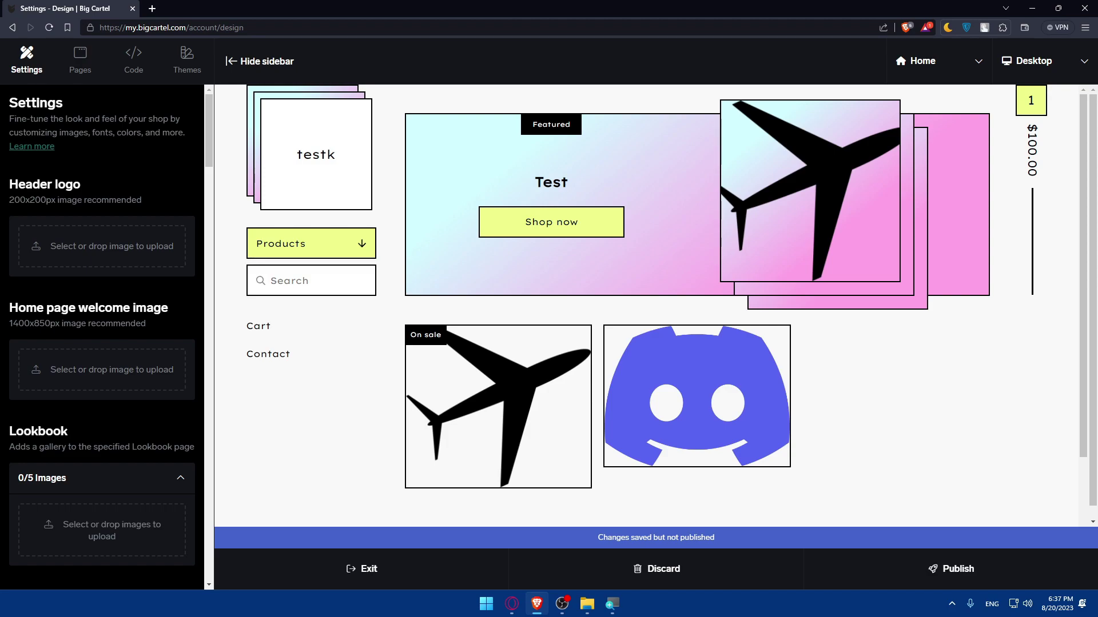
pyautogui.click(26, 52)
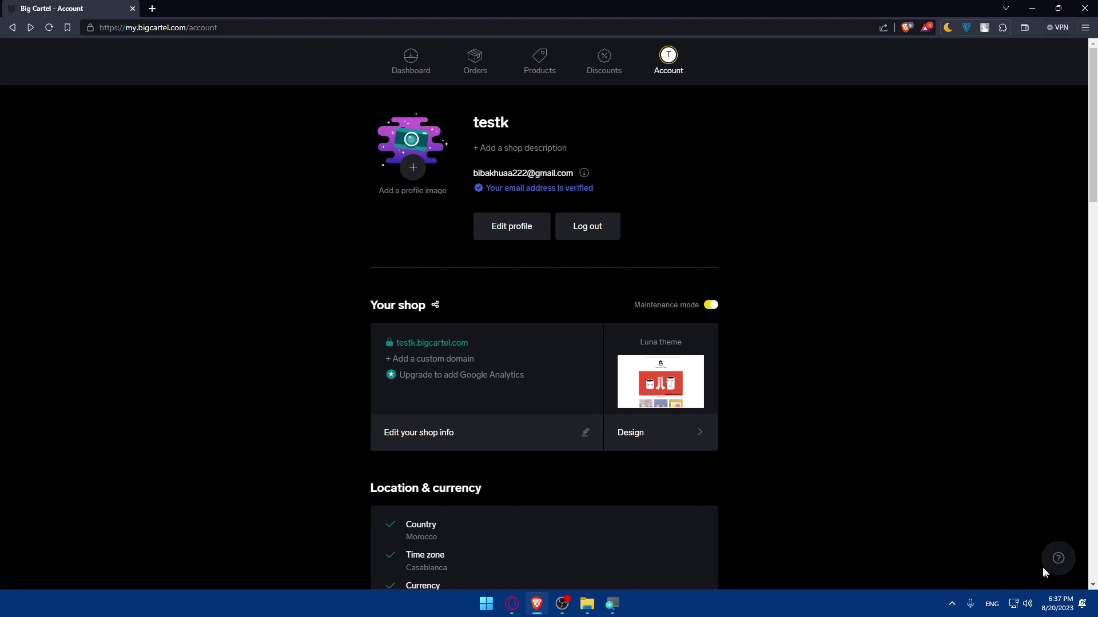
# - View the help options, open the support chat for asking a question, and close it again
pyautogui.click(1059, 559)
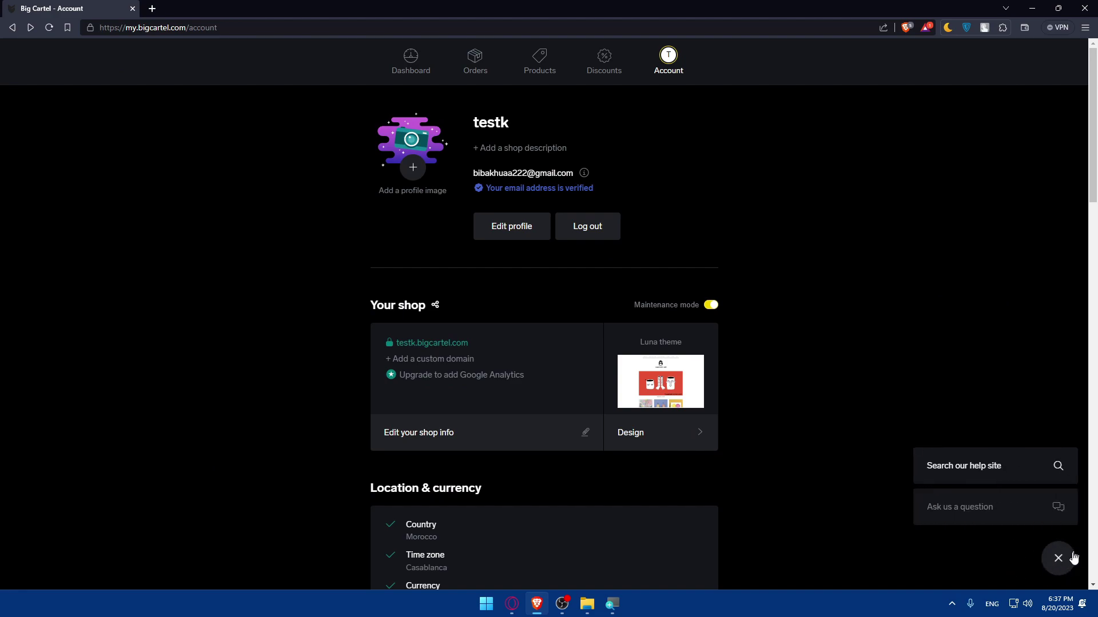
pyautogui.click(1044, 514)
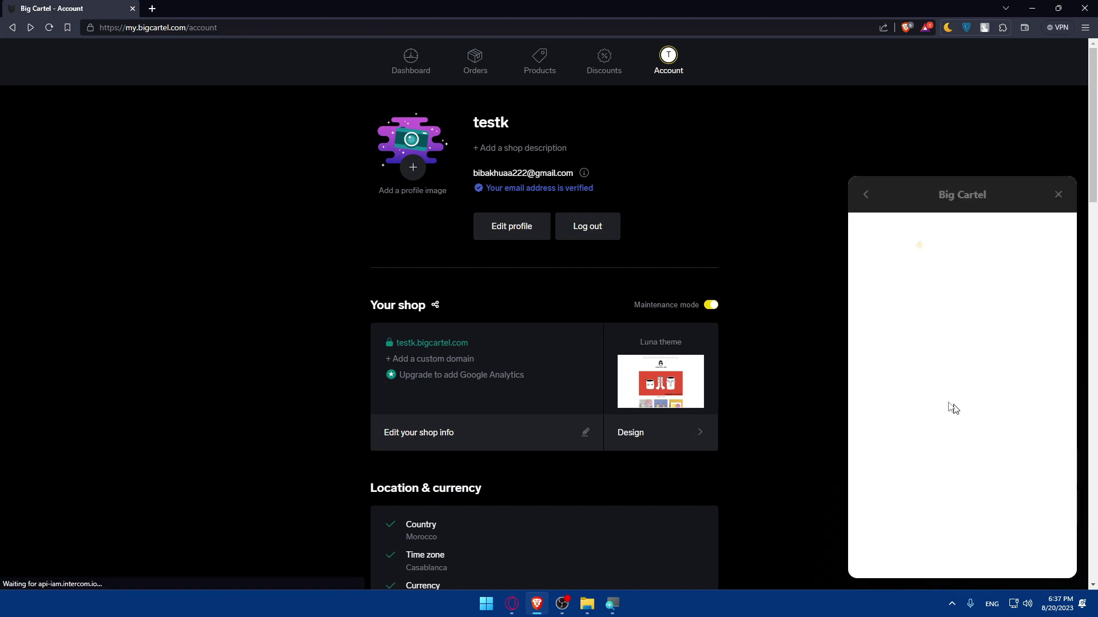
pyautogui.click(1058, 195)
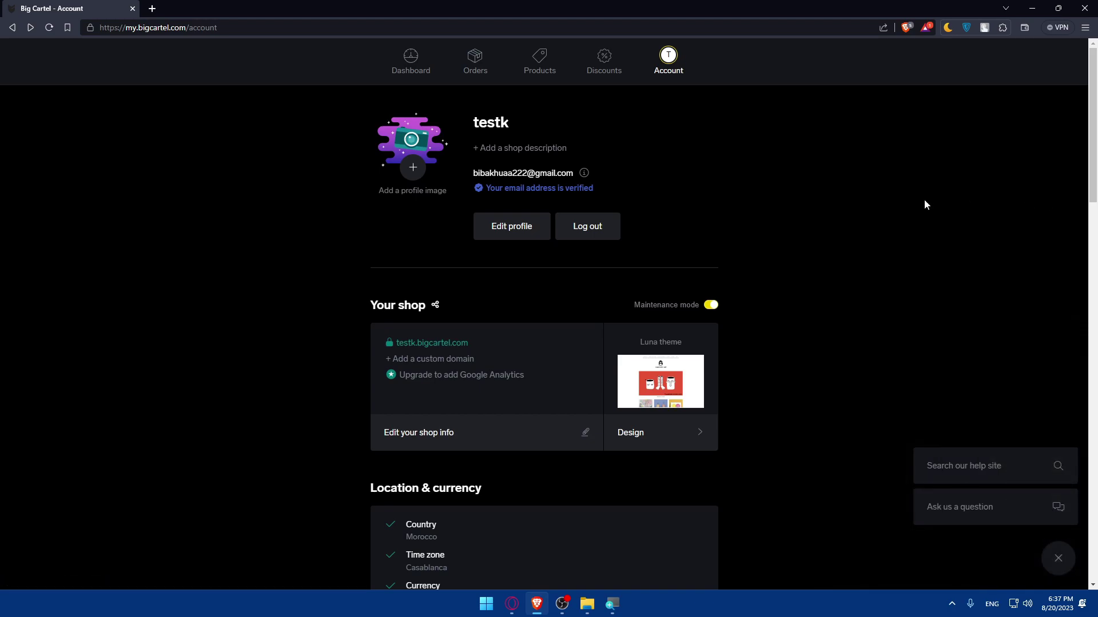